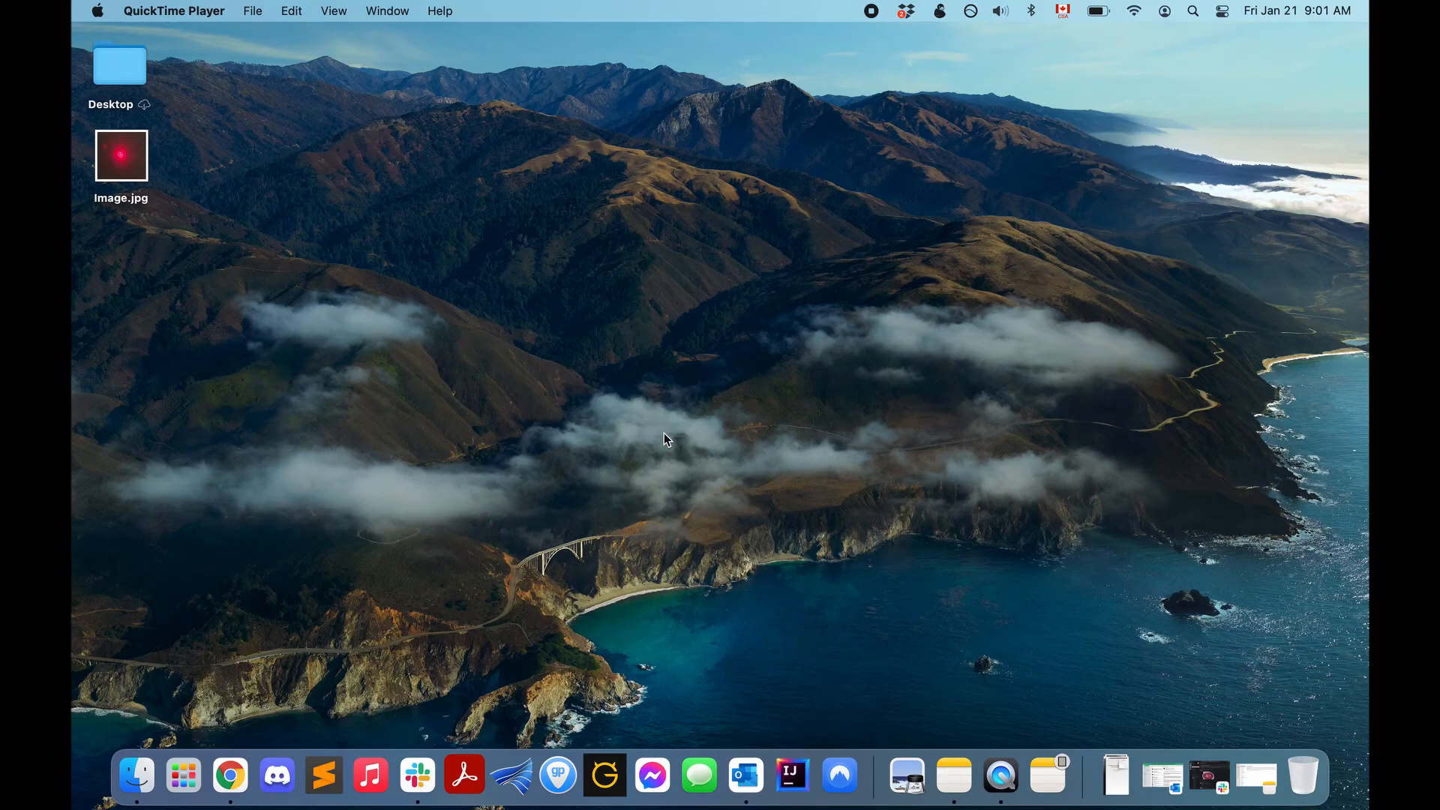
Open Chrome and search Google for "fiji download".
click(230, 775)
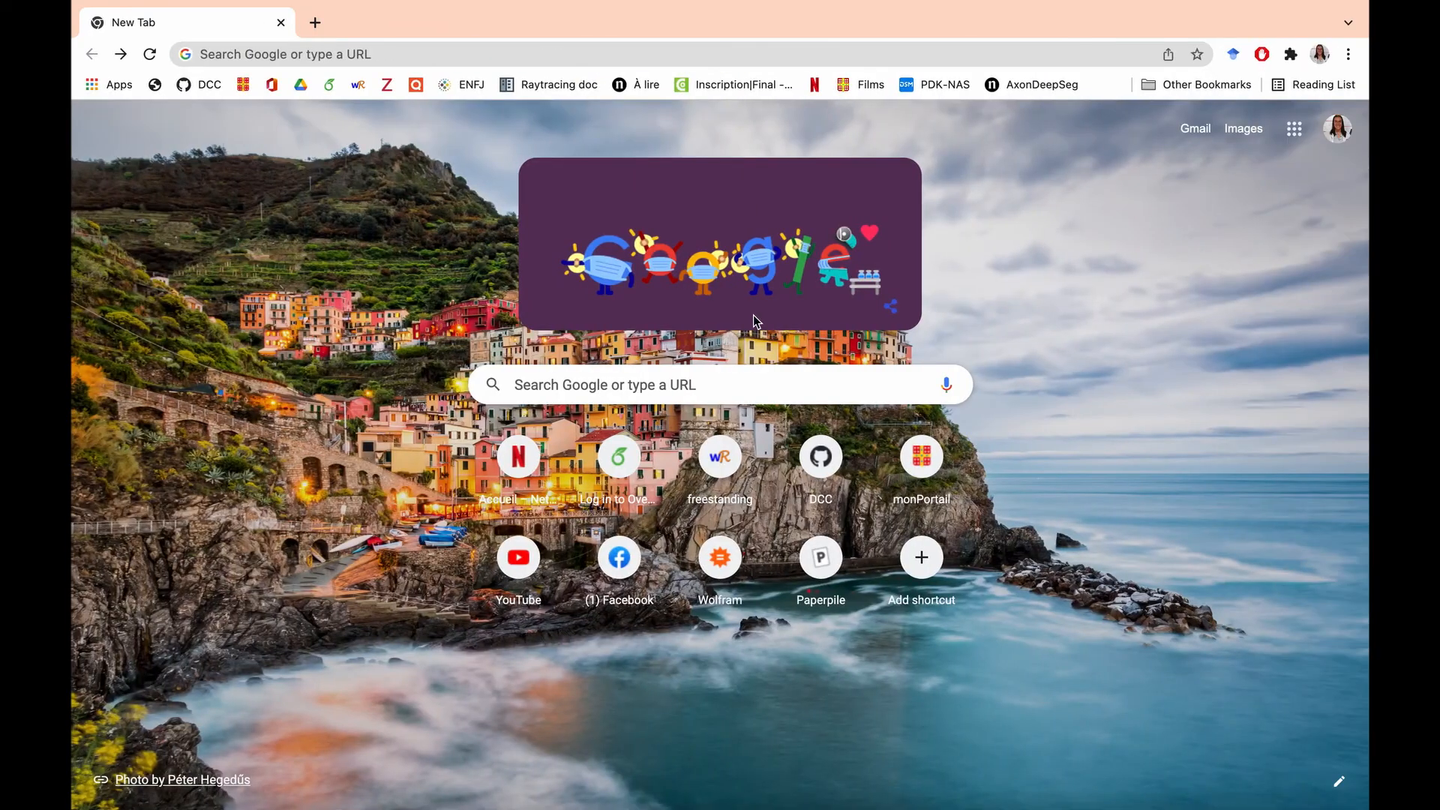
click(545, 393)
text(FGiji)
key(BackSpace)
key(BackSpace)
key(BackSpace)
key(BackSpace)
text(iji)
key(Return)
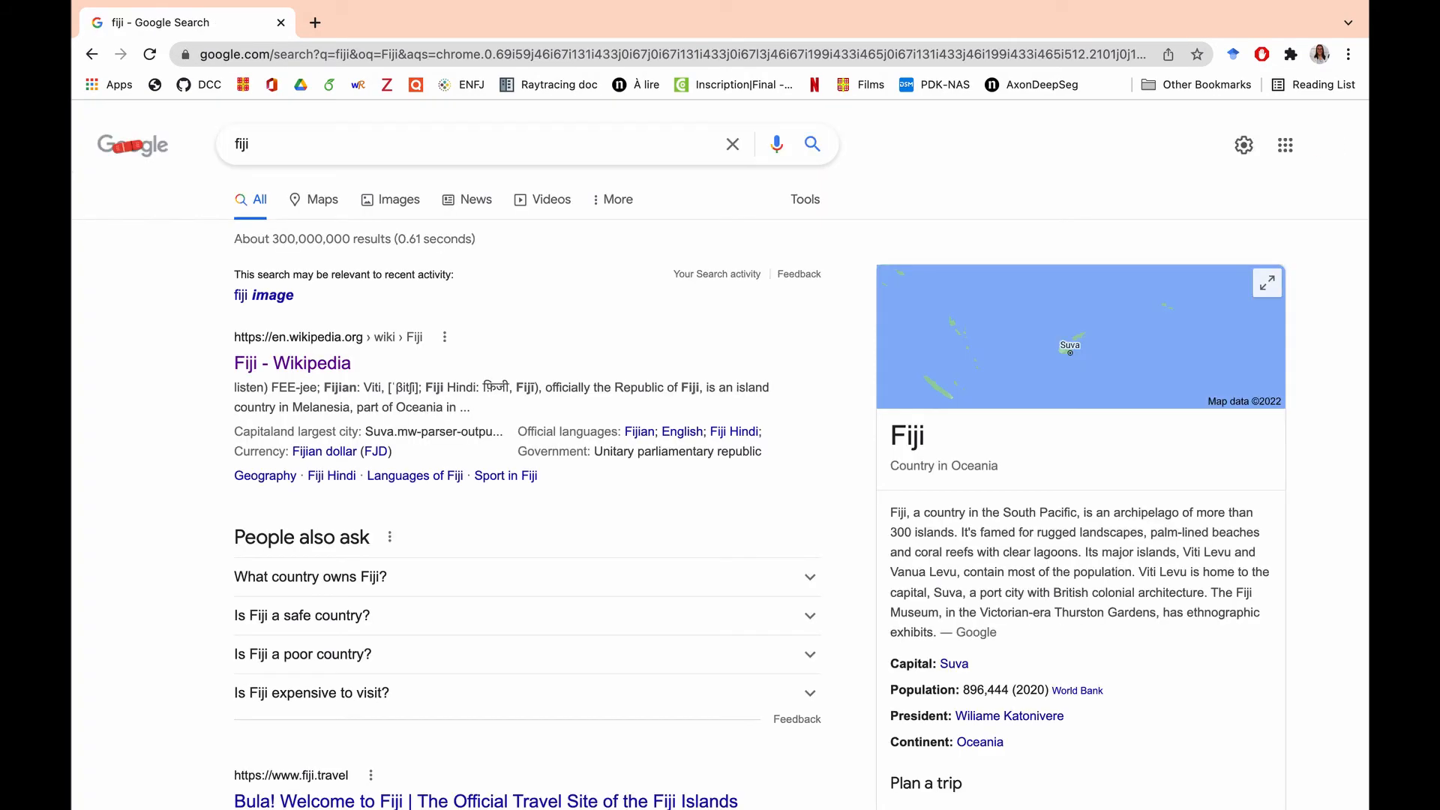
text(download)
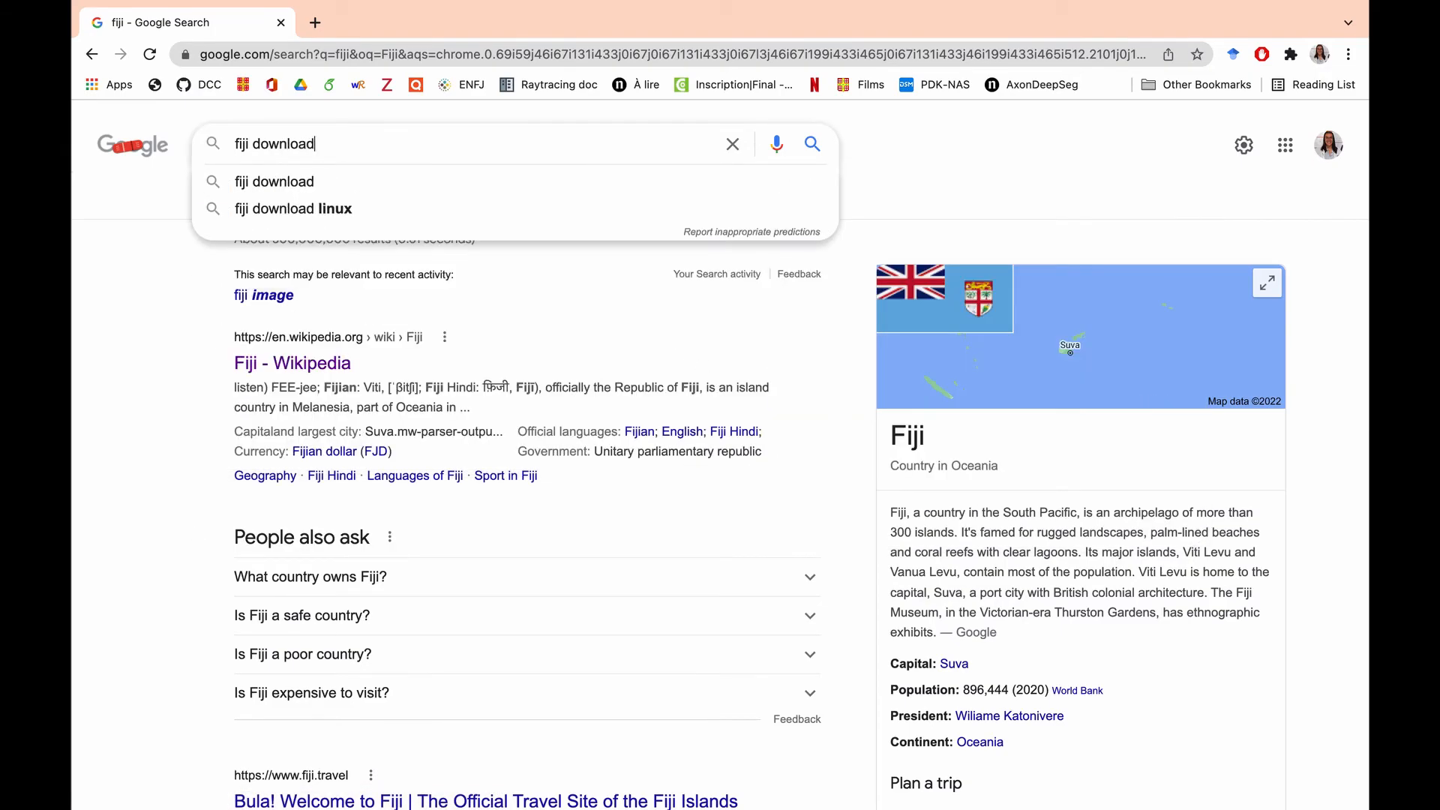
key(Return)
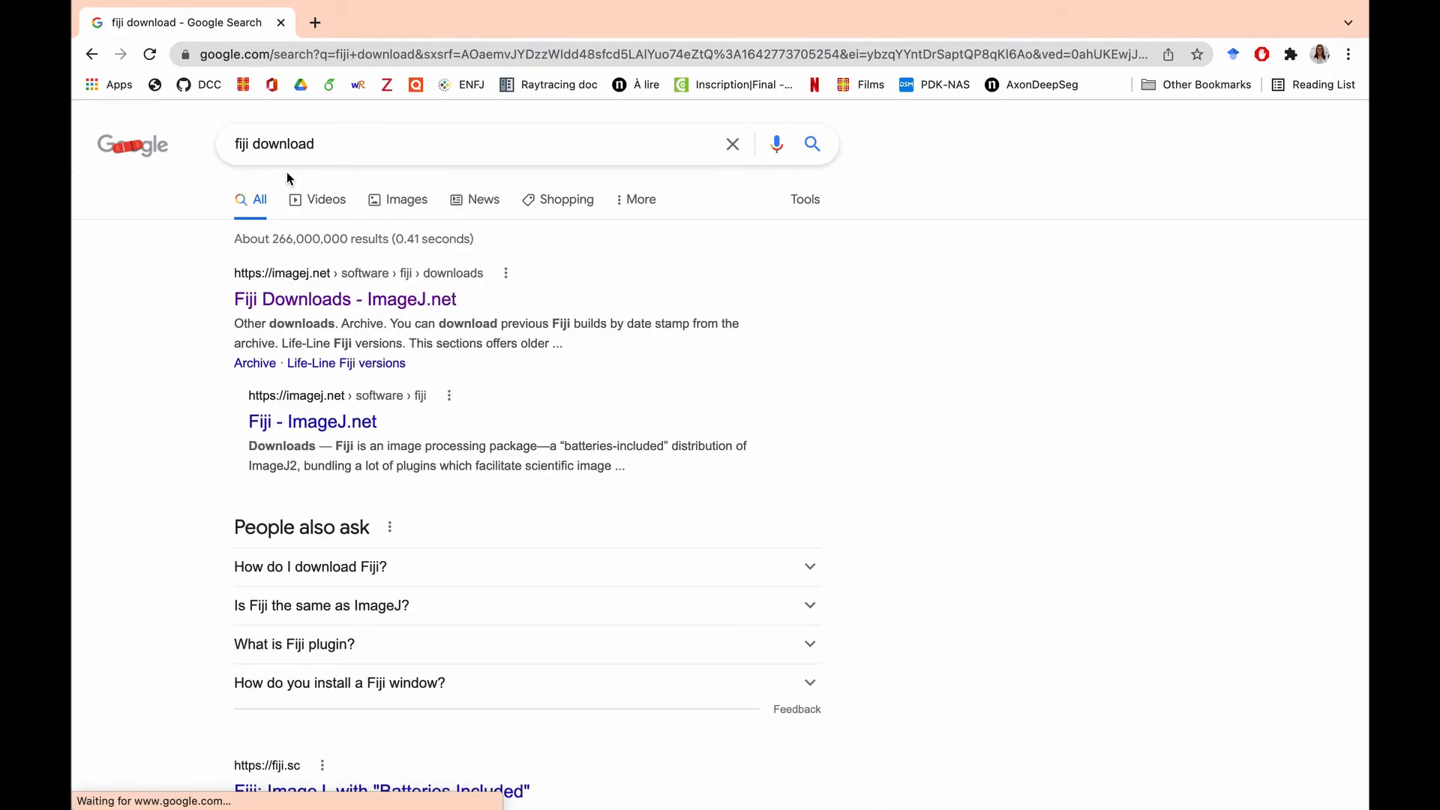
Open the Fiji Downloads page on ImageJ.net and save the macOS version, fiji-macosx.zip, to the Desktop.
click(318, 311)
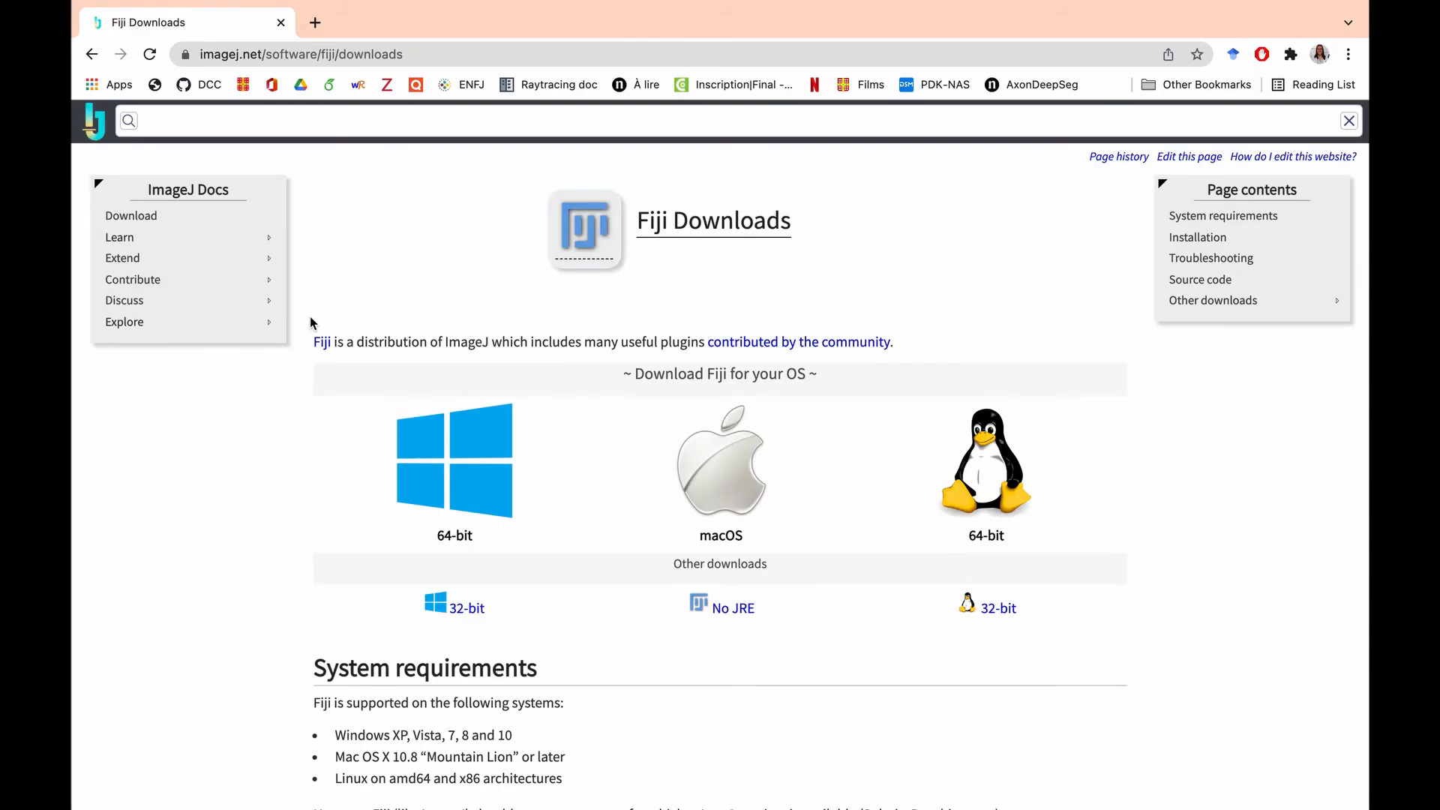
scroll(262, 510, down, 1)
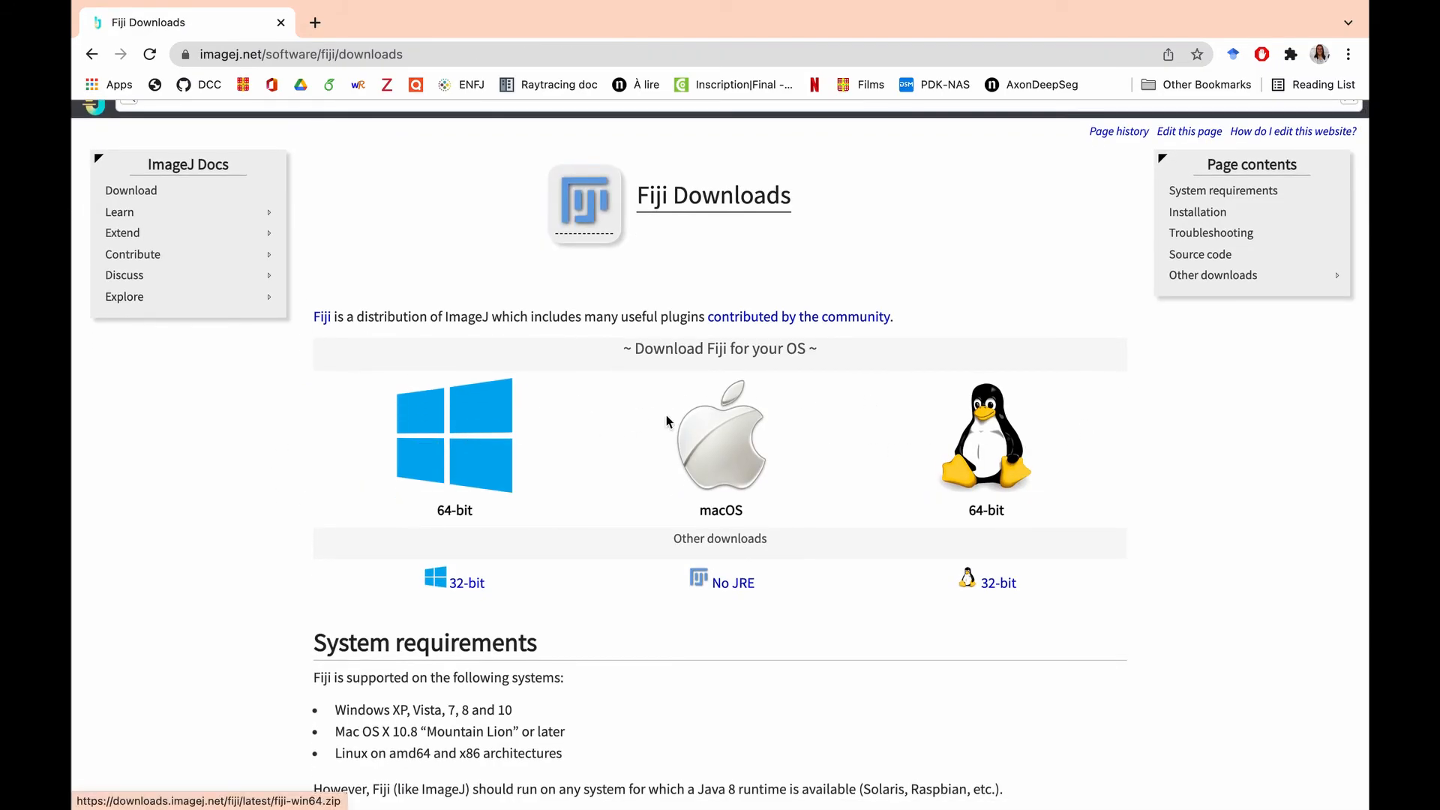
click(734, 455)
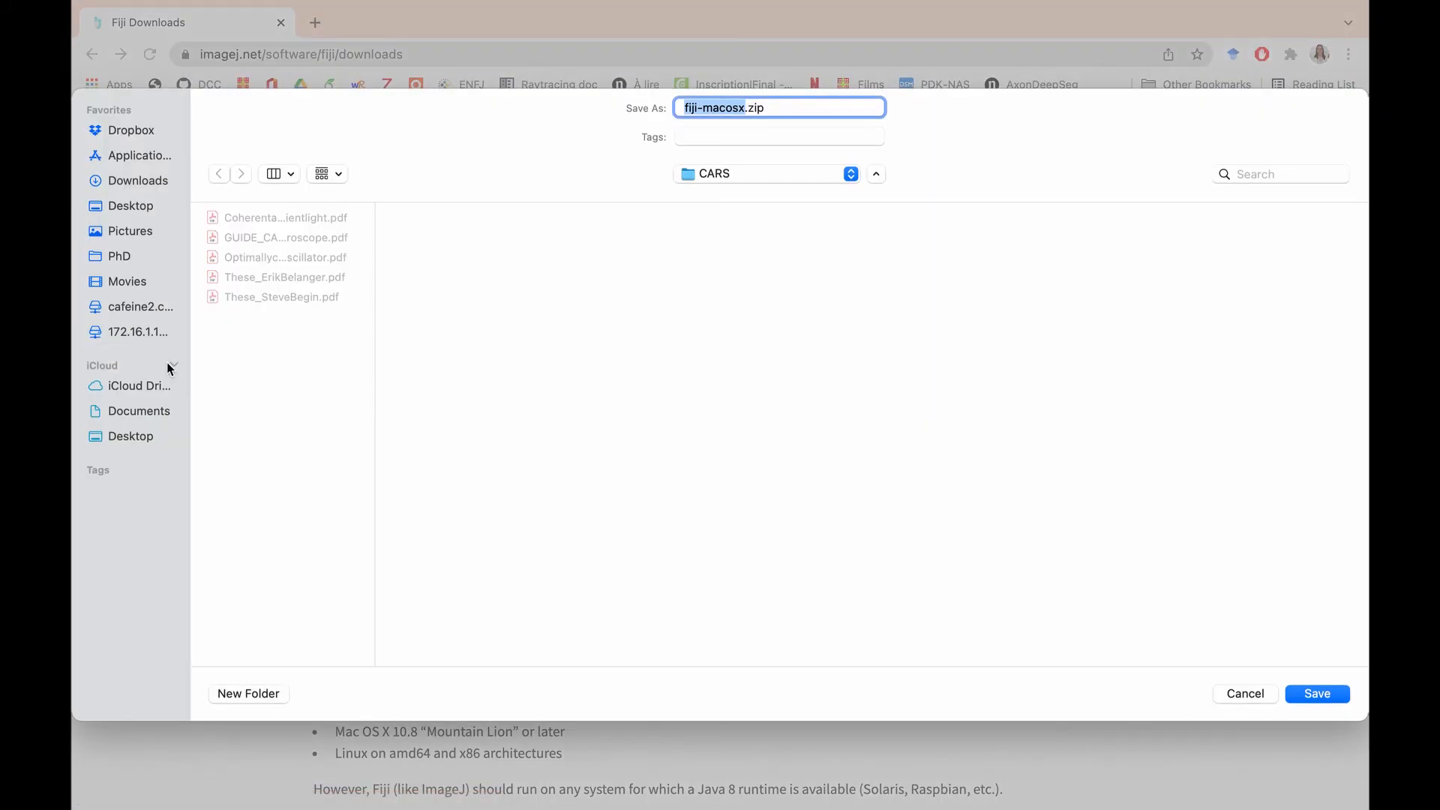
click(129, 436)
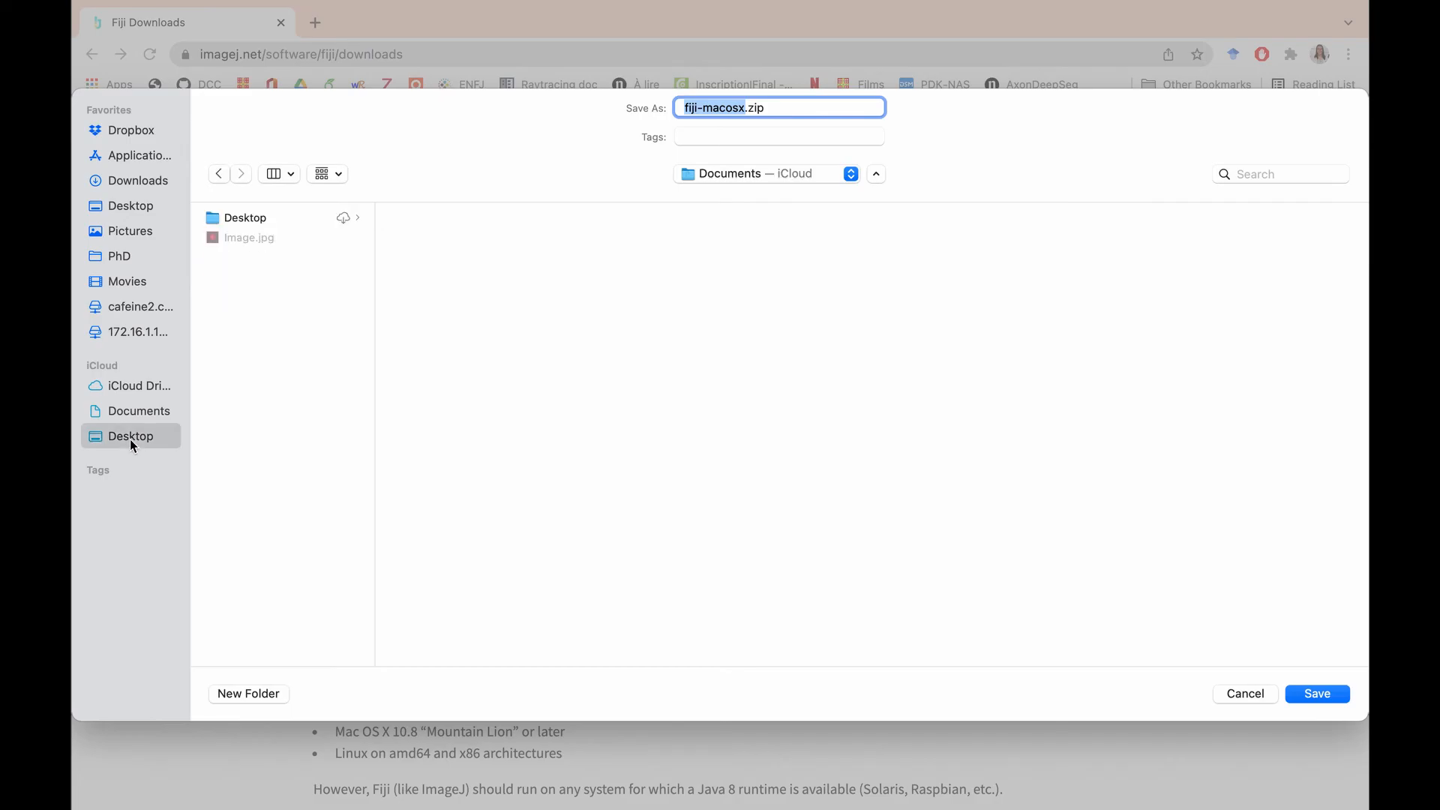
click(1317, 693)
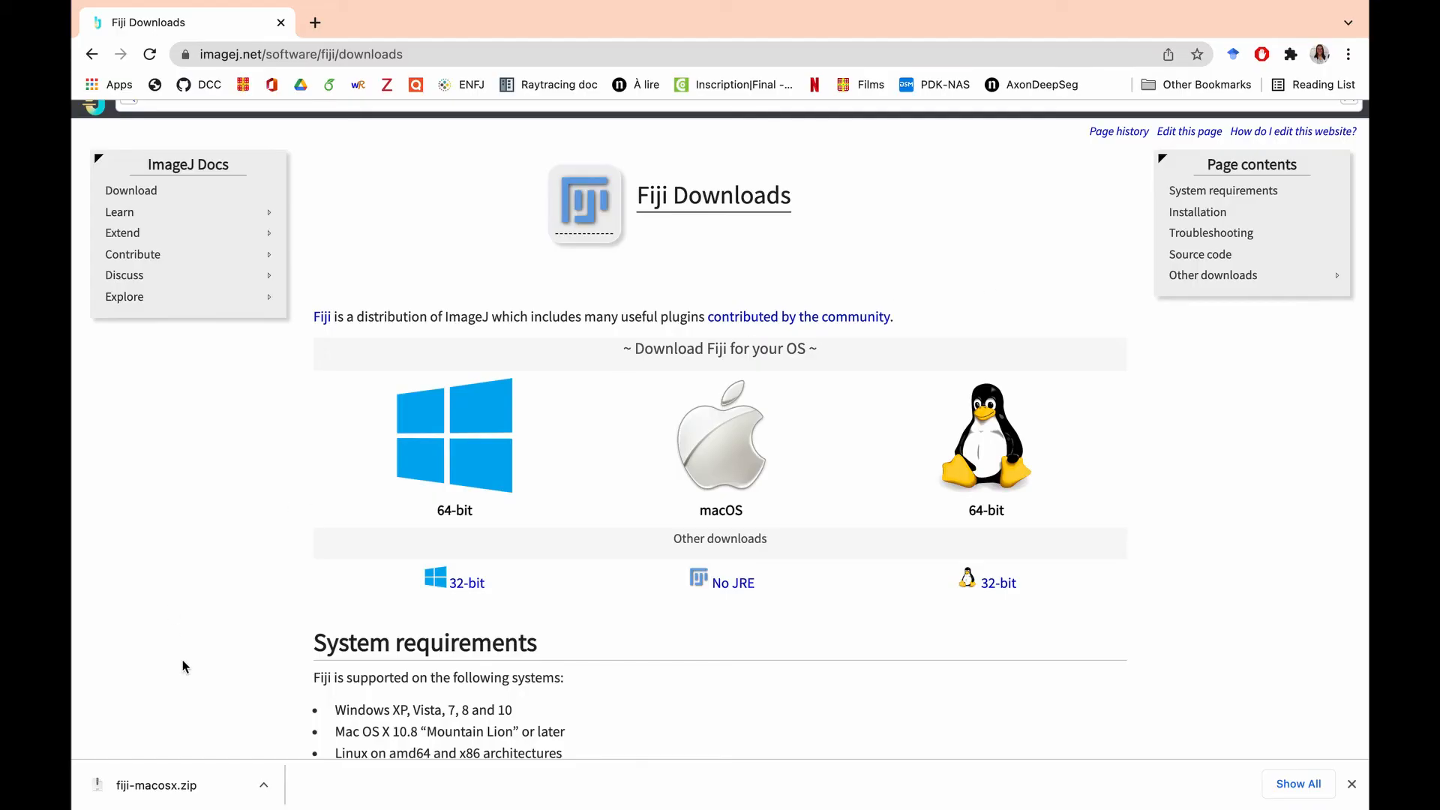
Extract fiji-macosx.zip on the desktop and try to launch the extracted Fiji.app.
key(ctrl+Left)
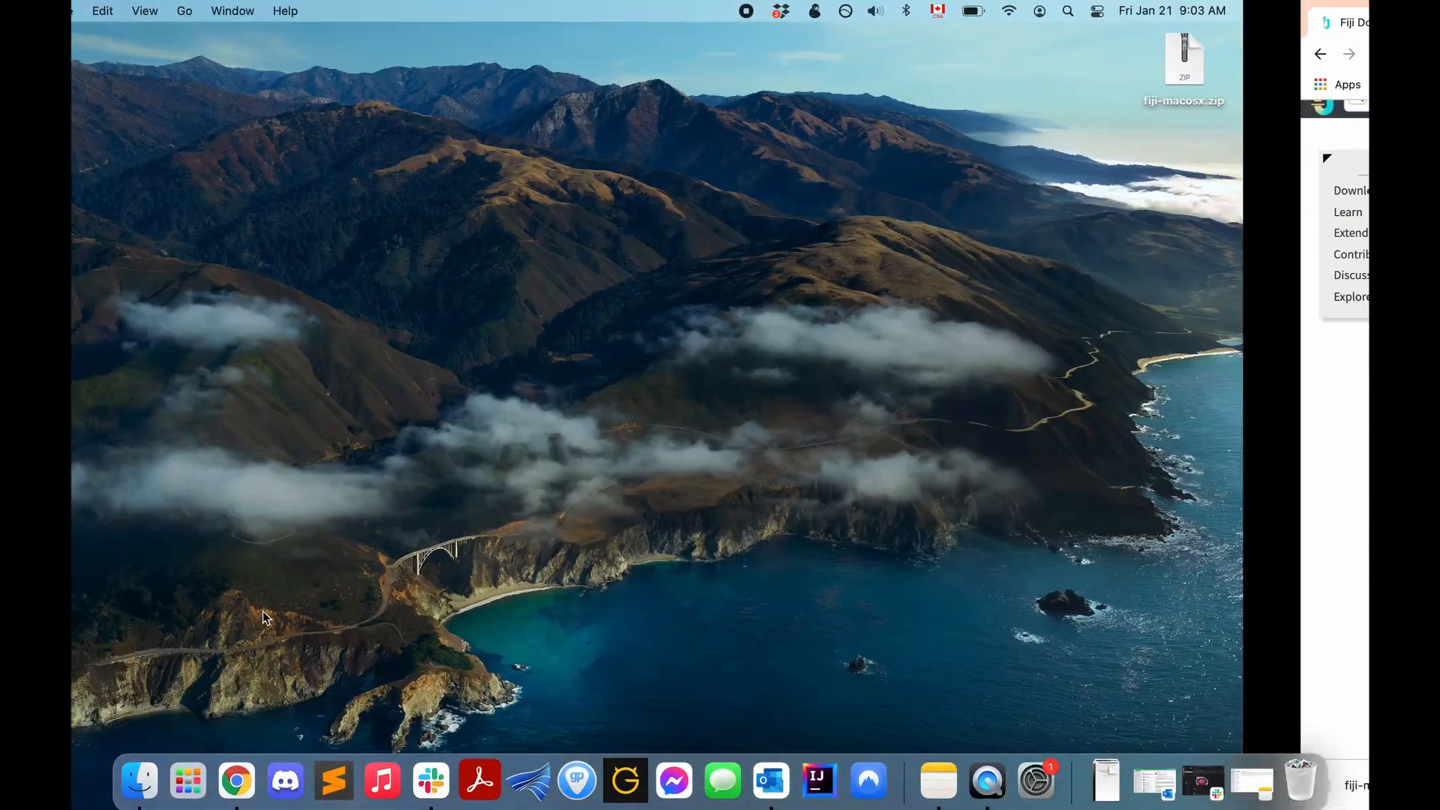
double_click(1299, 78)
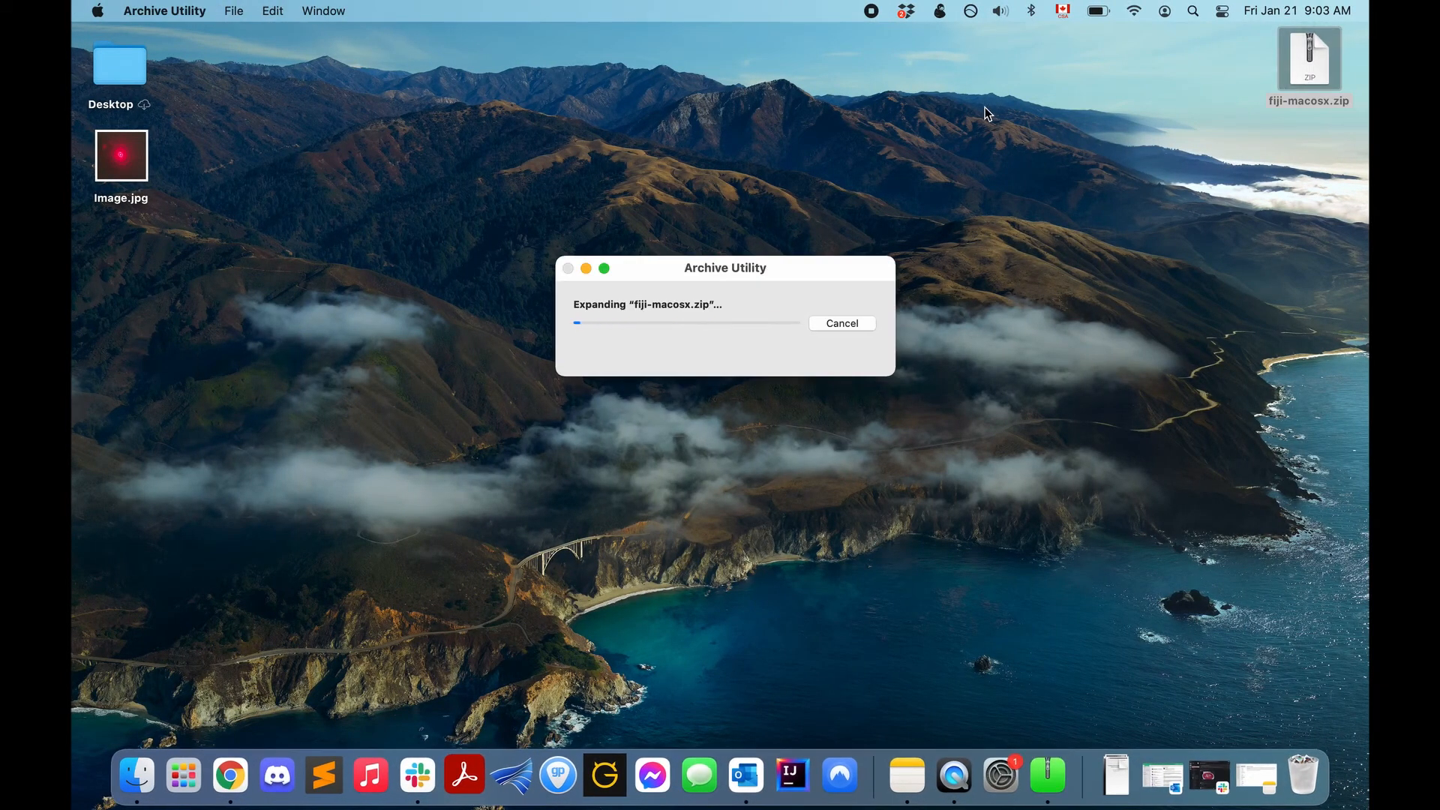
drag(1342, 75, 1324, 160)
double_click(1325, 161)
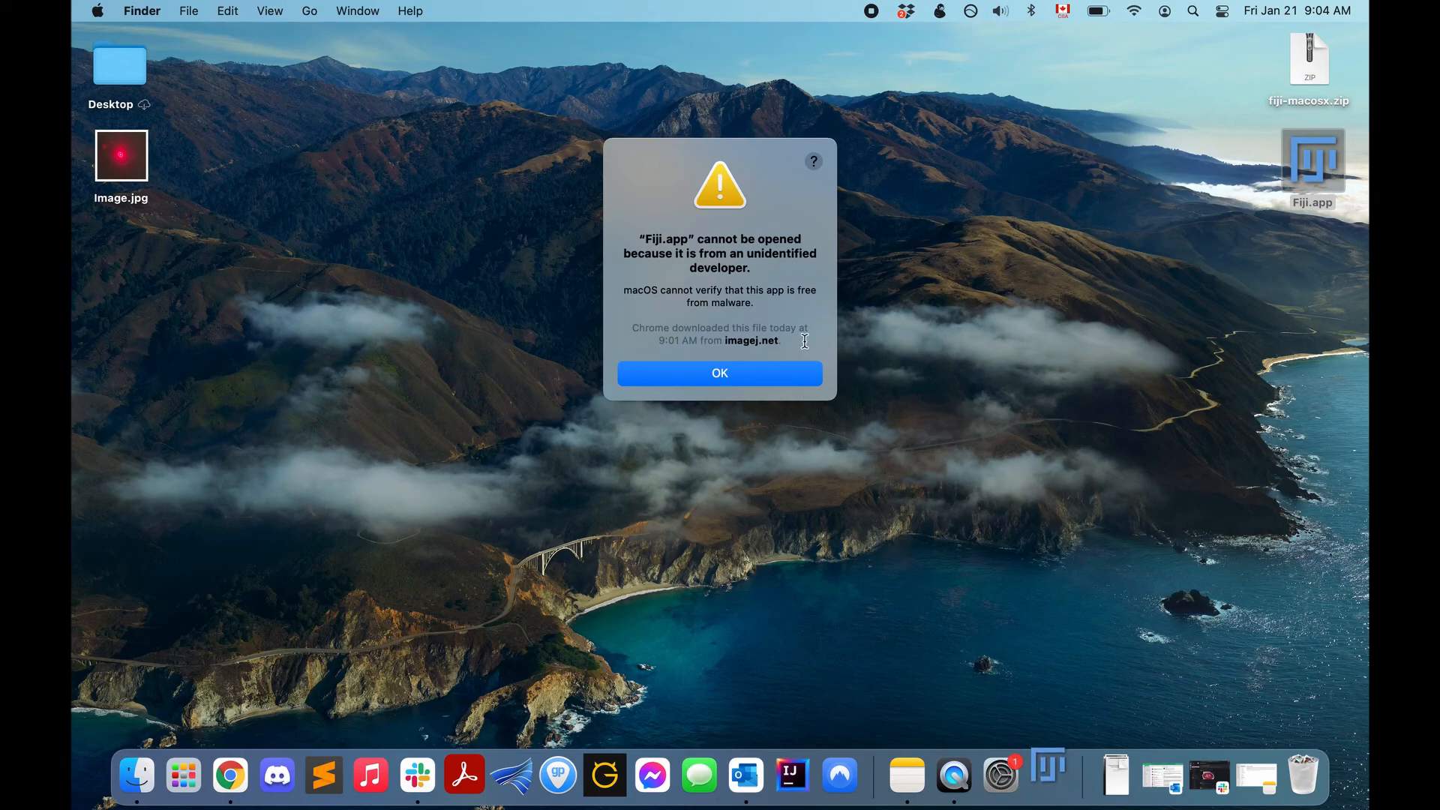
click(776, 371)
Allow the blocked Fiji.app in the Security & Privacy preferences, open it anyway and decline enabling Ask Siri.
click(98, 12)
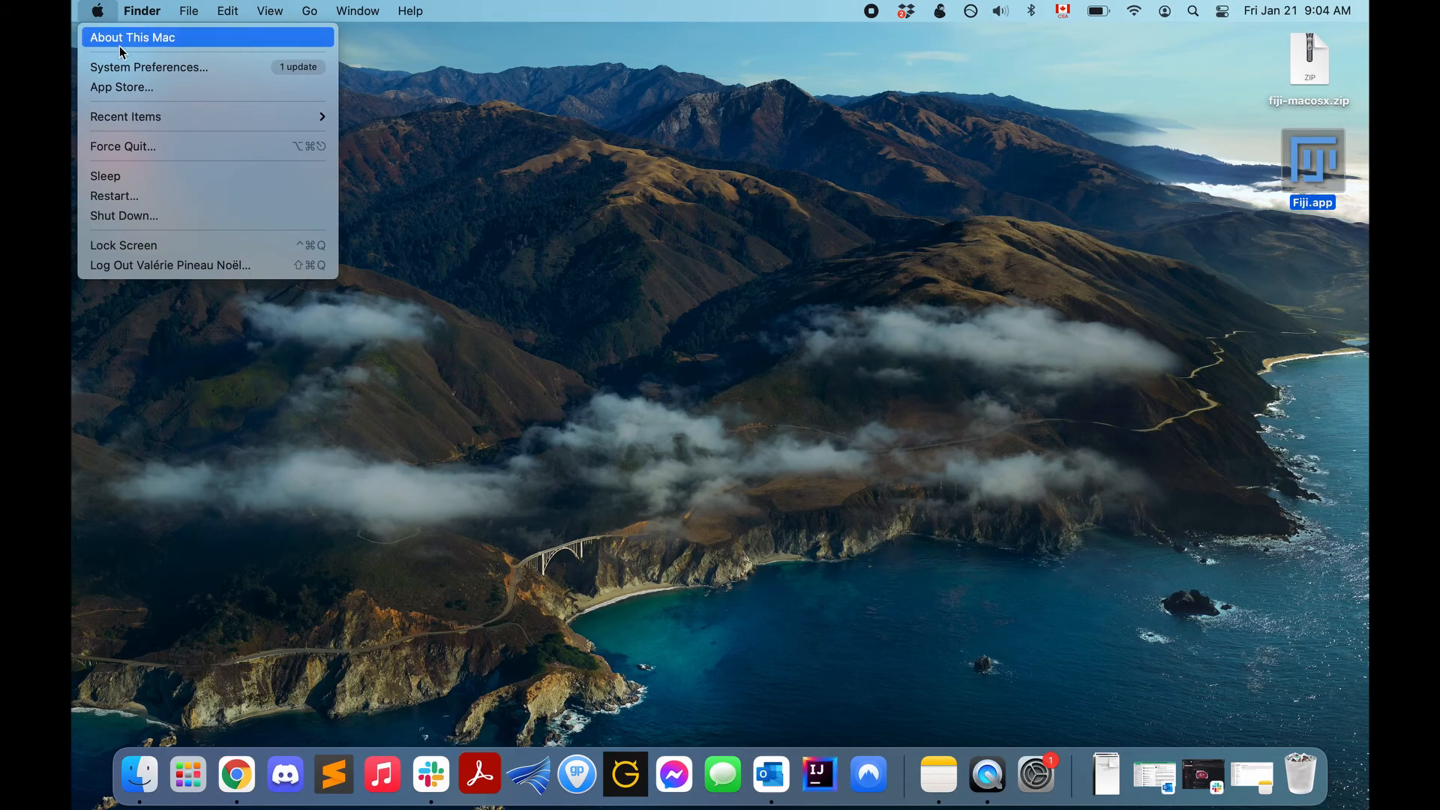
click(142, 67)
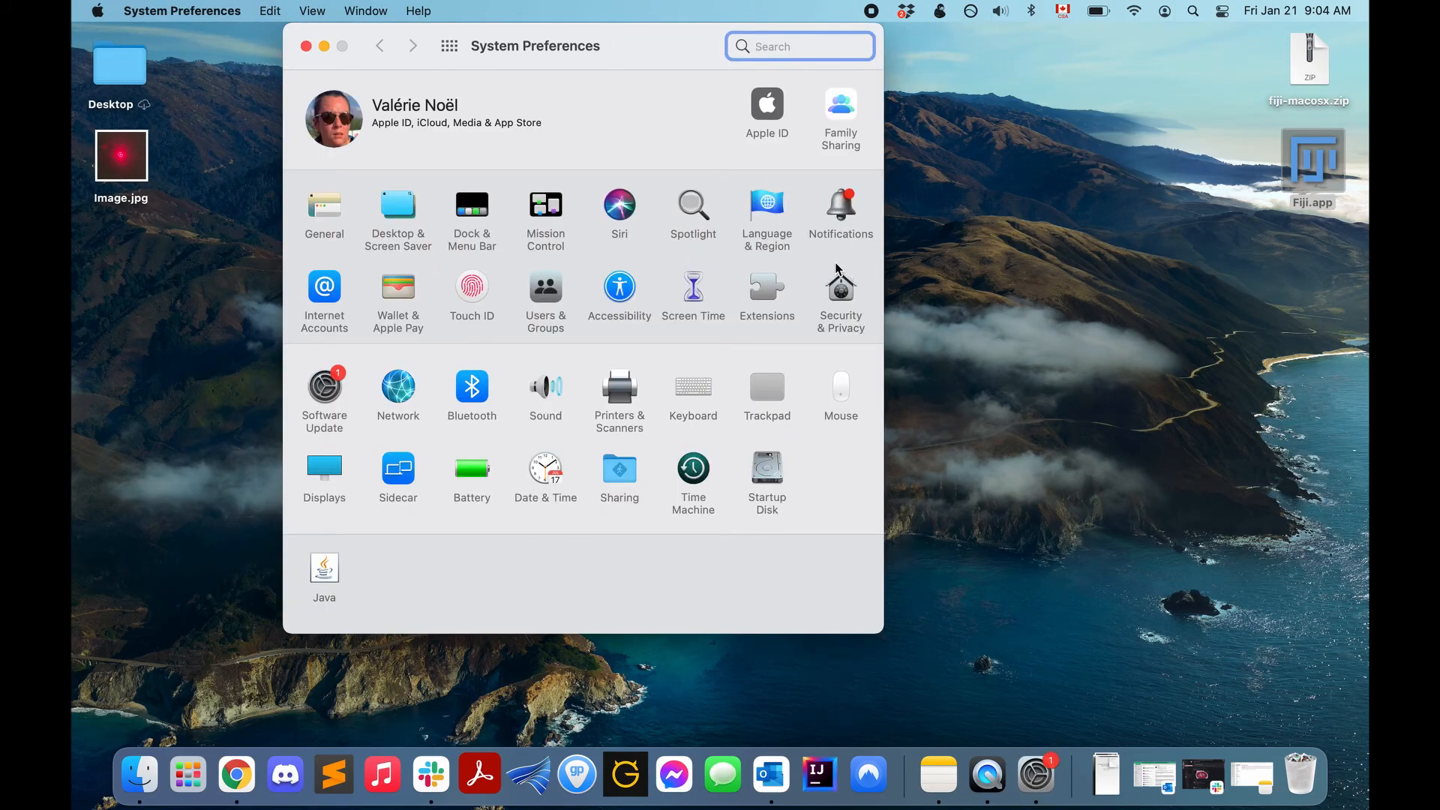
click(840, 286)
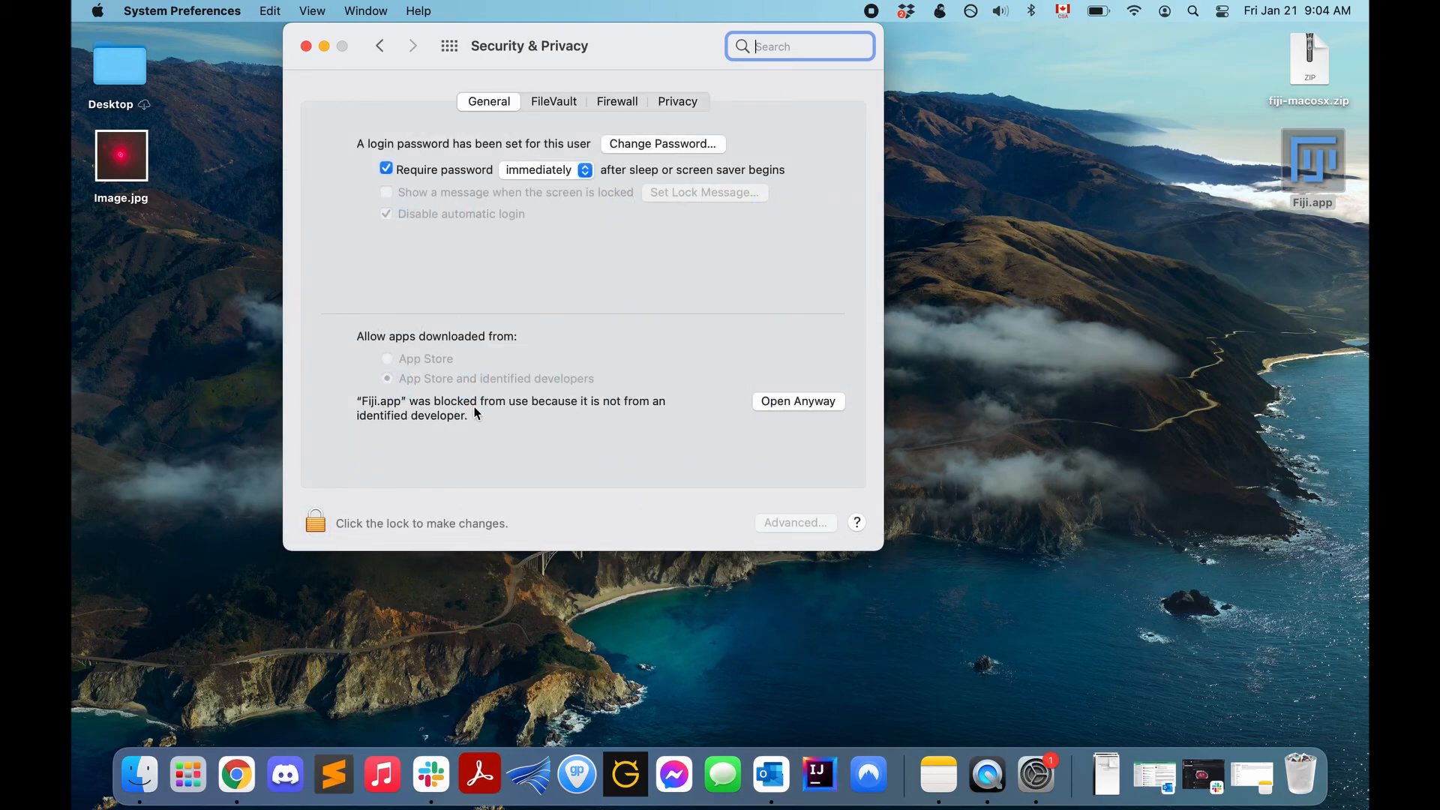
click(776, 401)
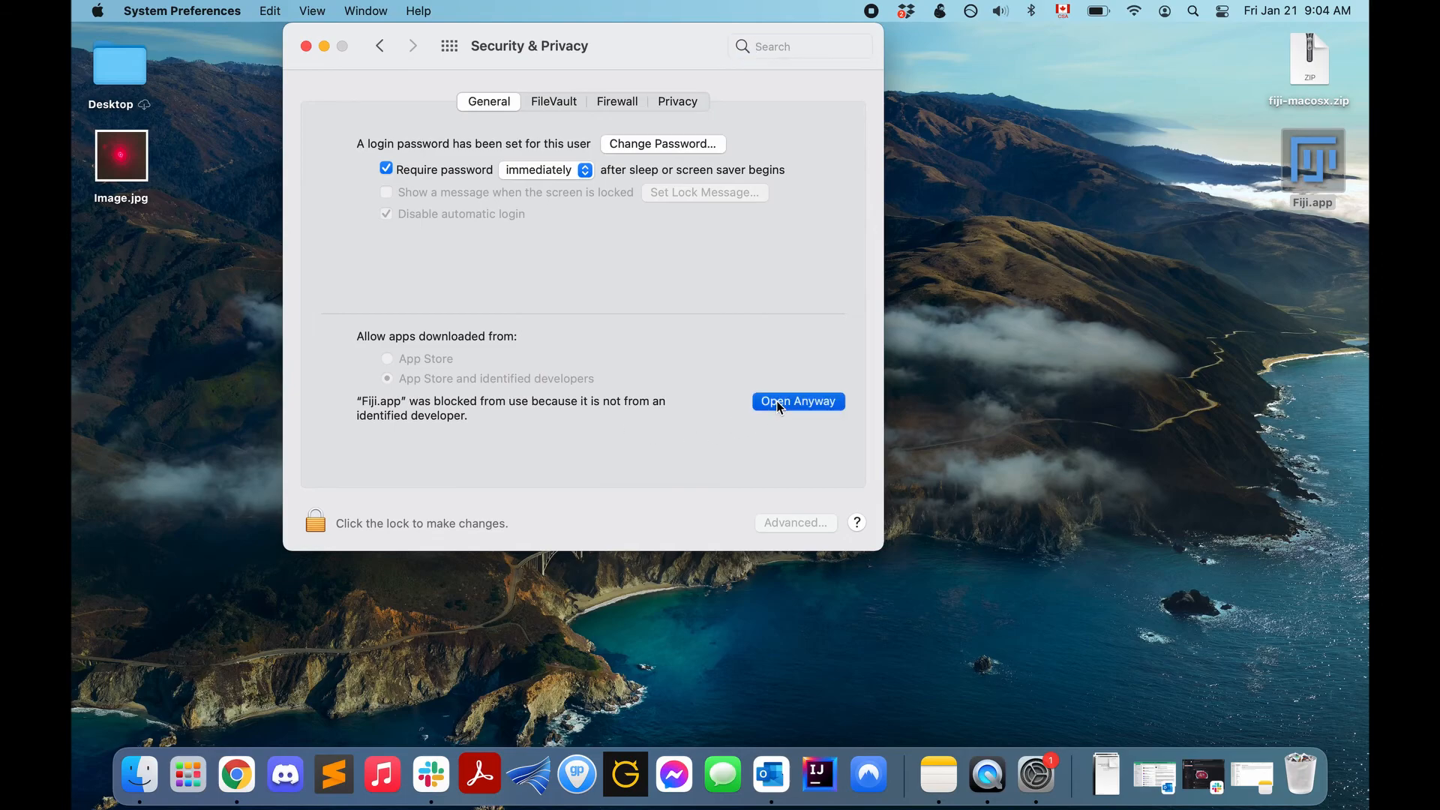
click(316, 523)
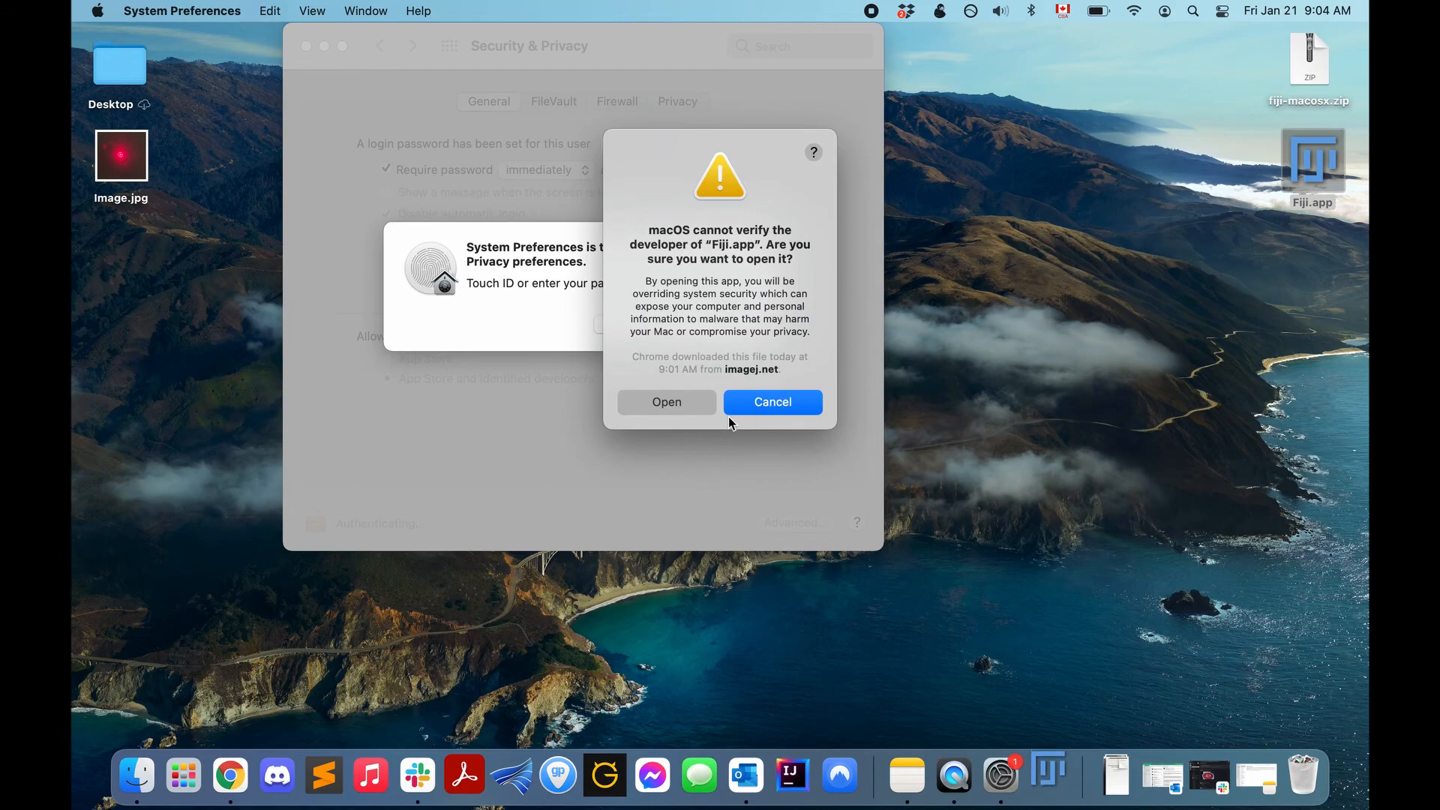
click(690, 402)
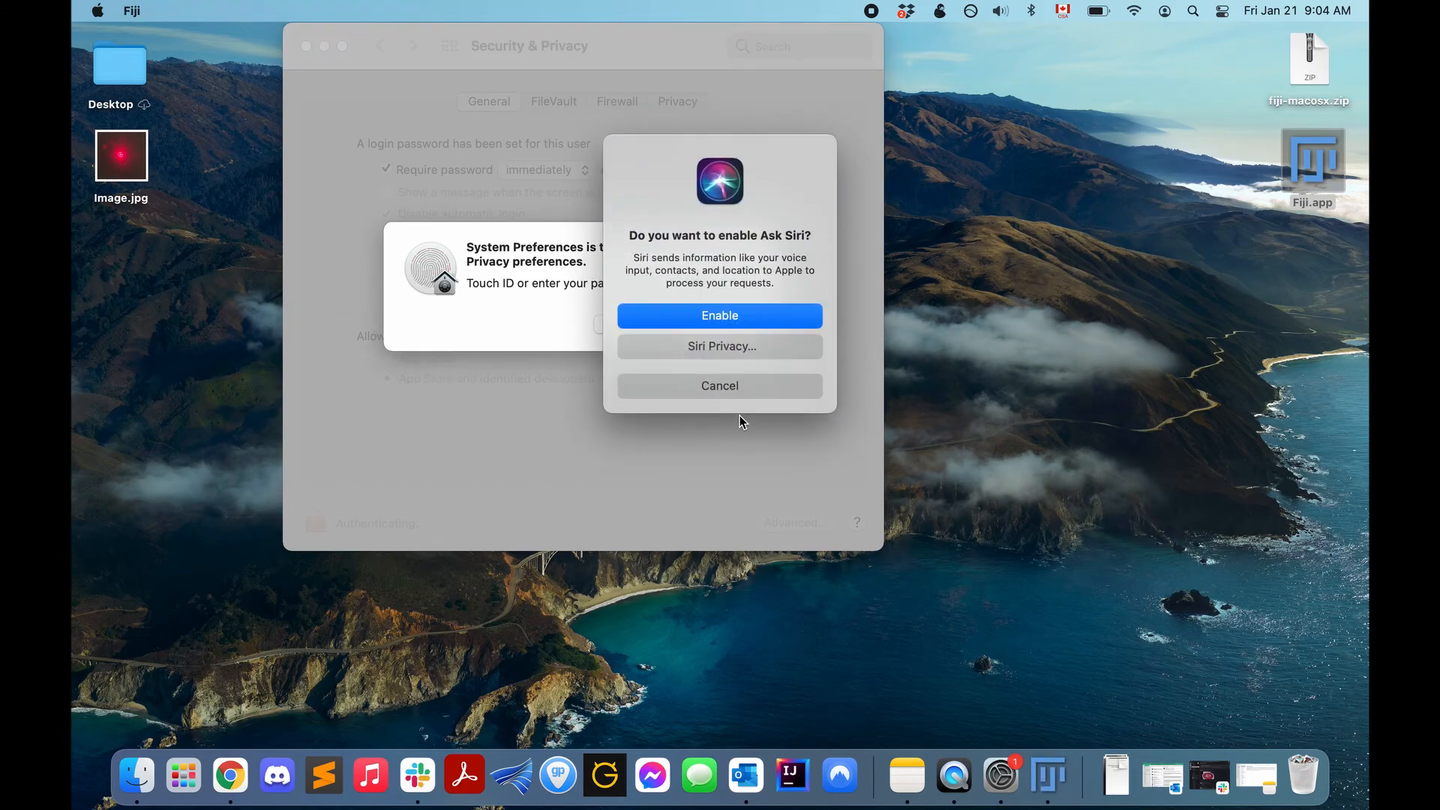
click(733, 385)
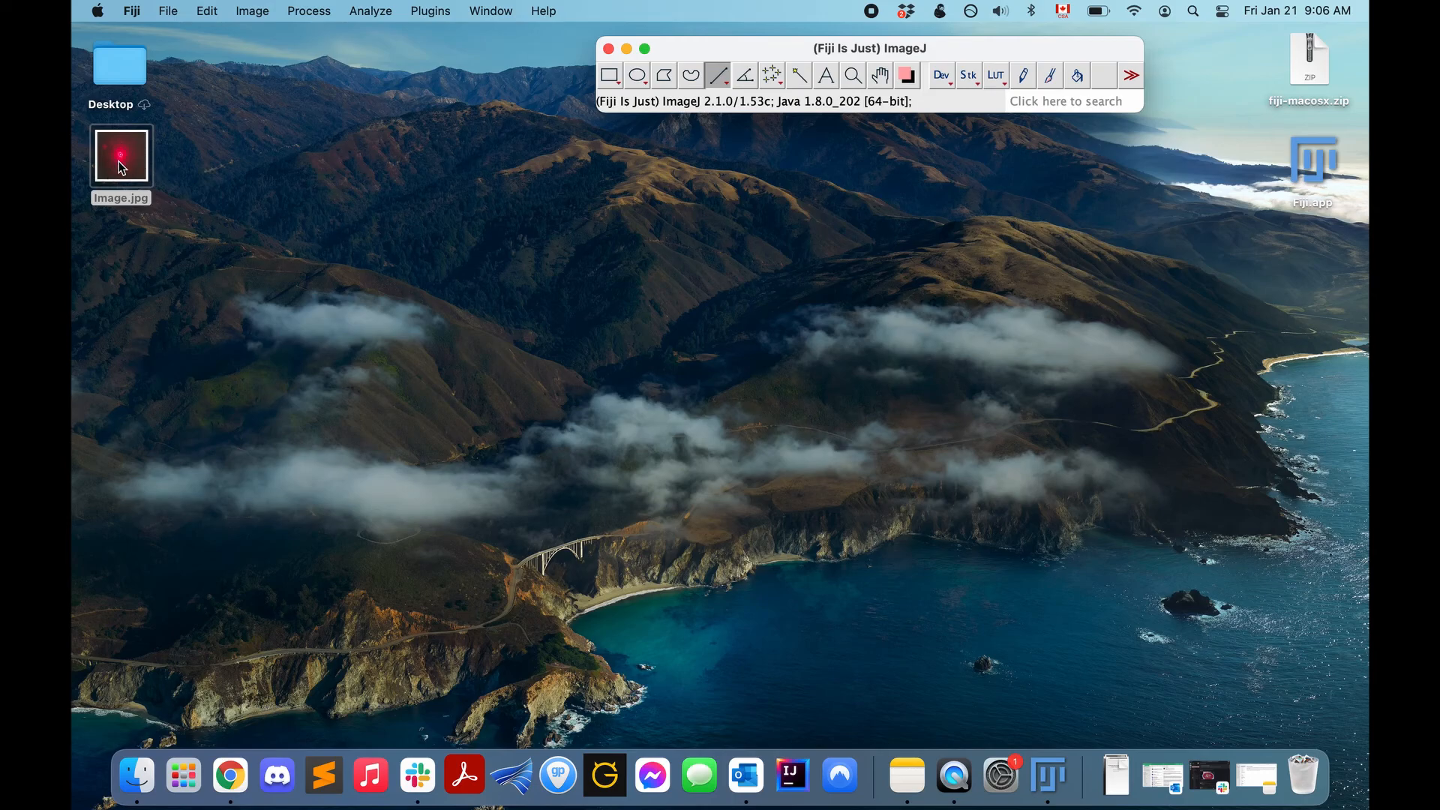
Open the desktop file Image.jpg in Fiji.
drag(122, 167, 738, 101)
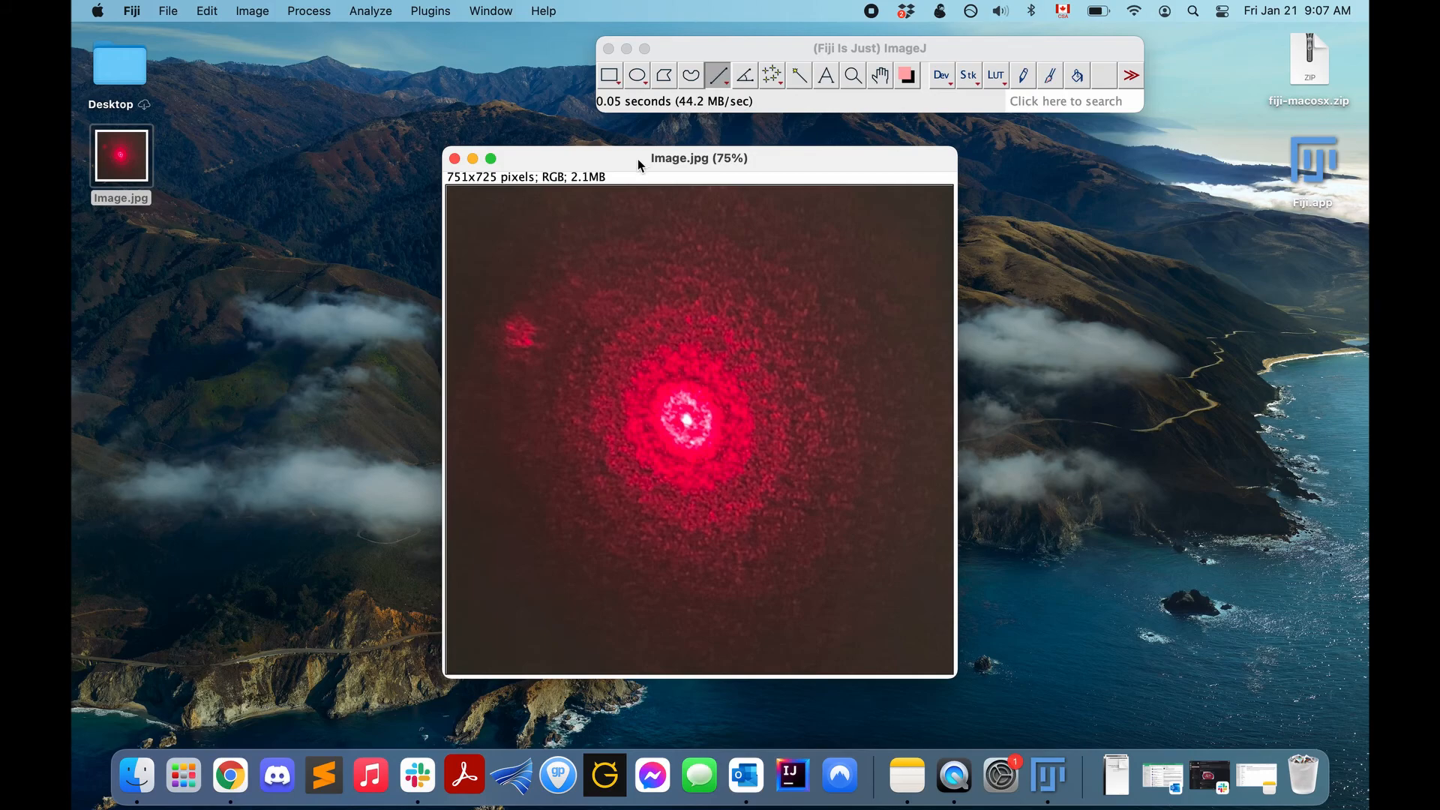
click(164, 17)
click(180, 58)
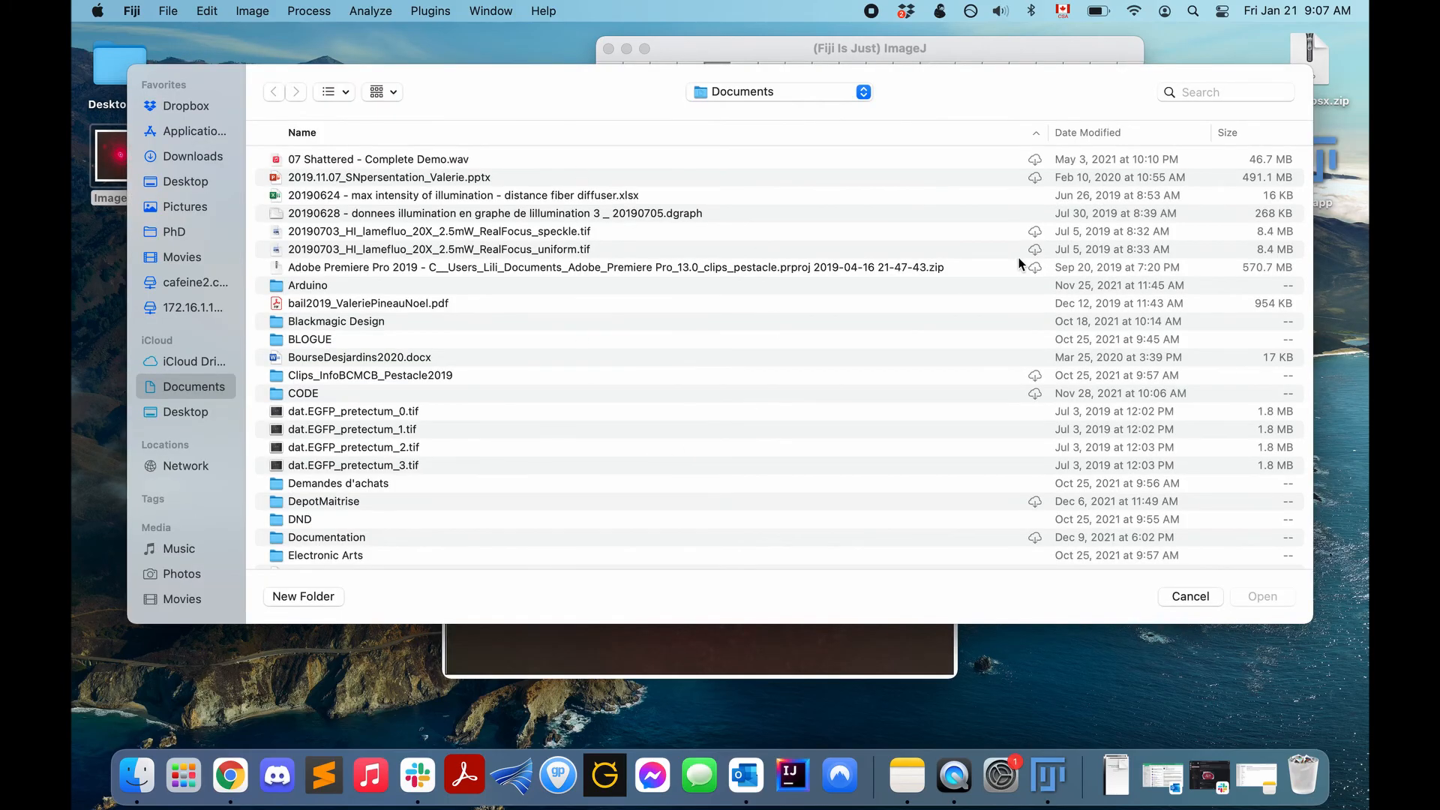
click(1188, 596)
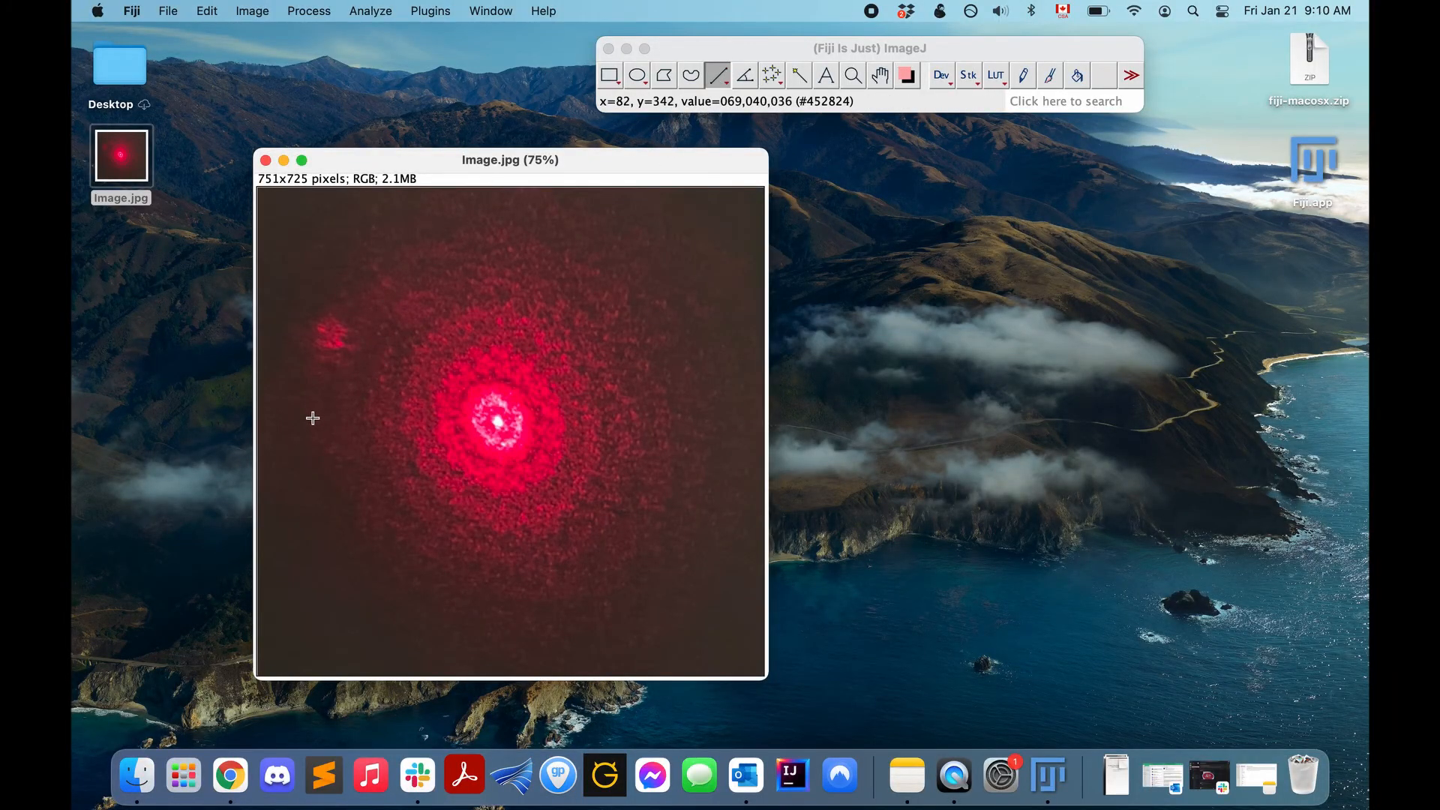
Draw a horizontal line about 670 pixels long through the centre of the bright laser spot and plot its intensity profile.
drag(272, 423, 724, 422)
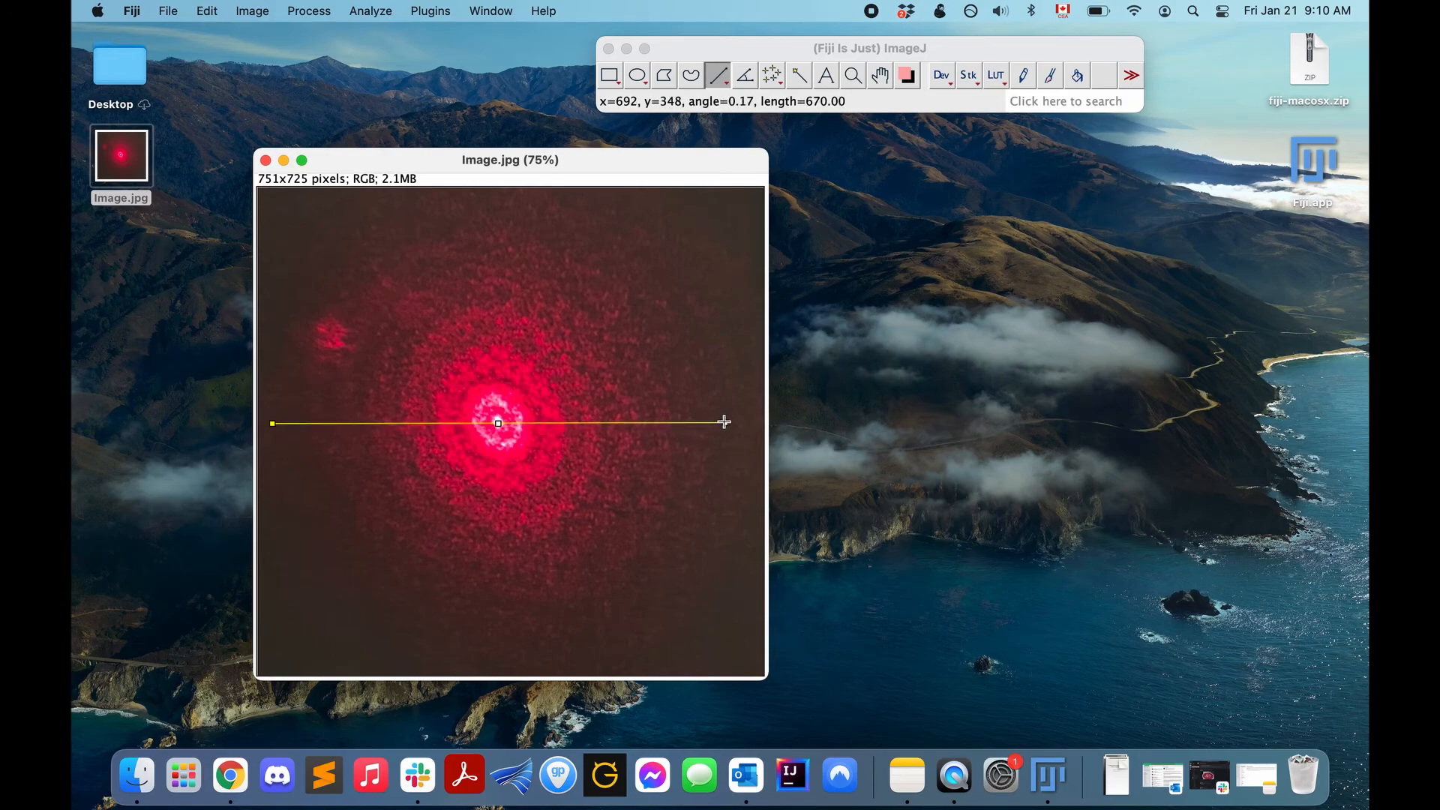
click(378, 13)
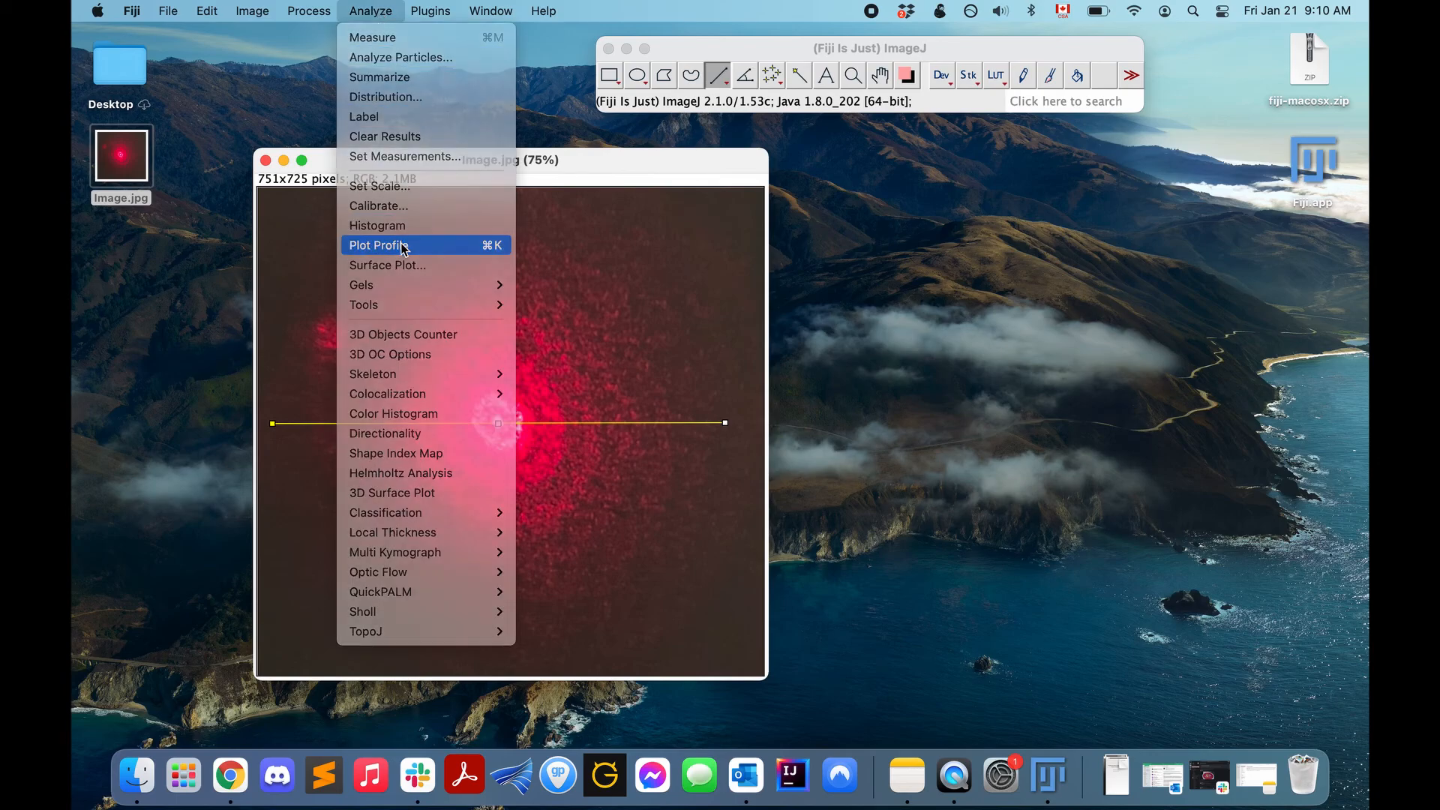
click(405, 246)
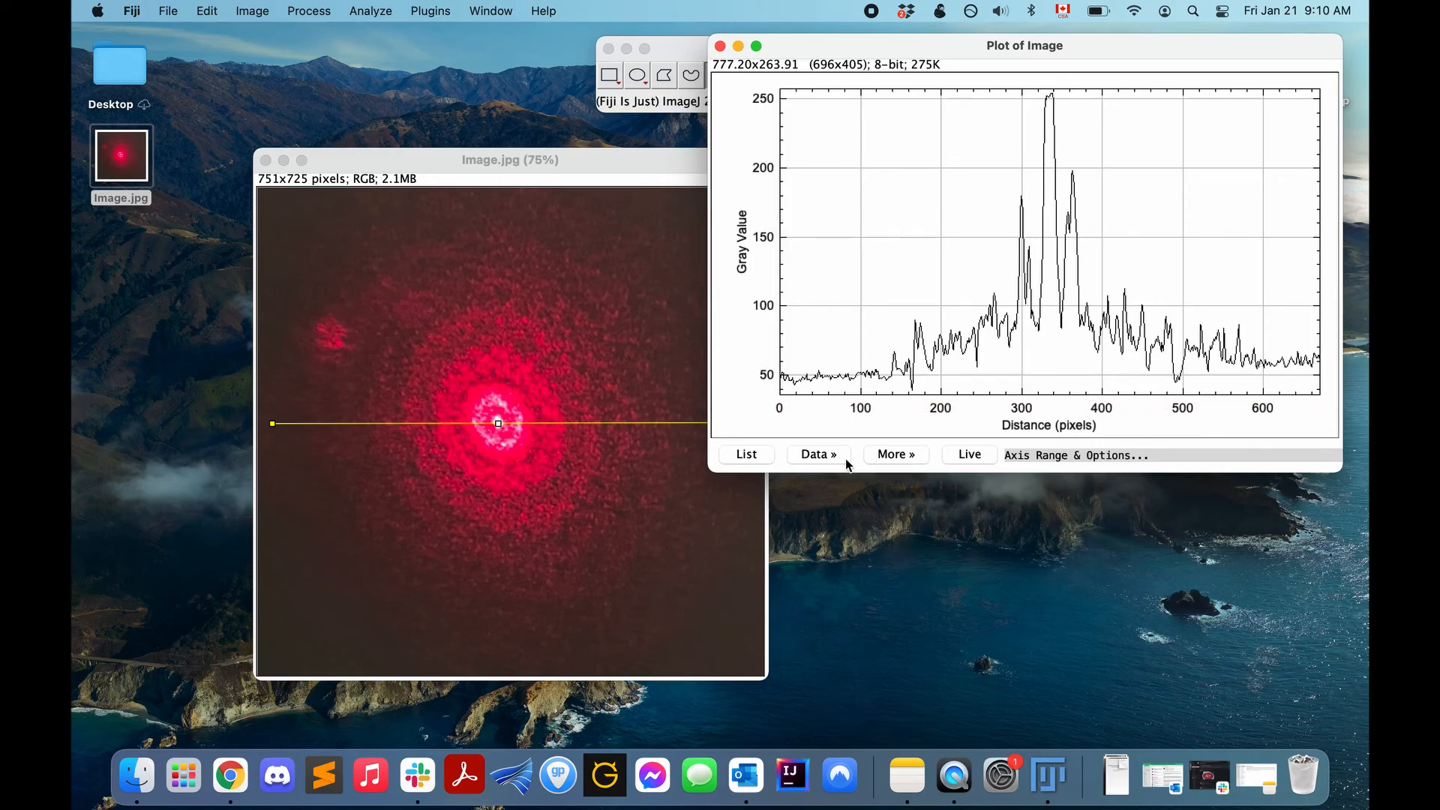
List the profile plot's data in a values table and move the table over the plot's lower part.
click(813, 459)
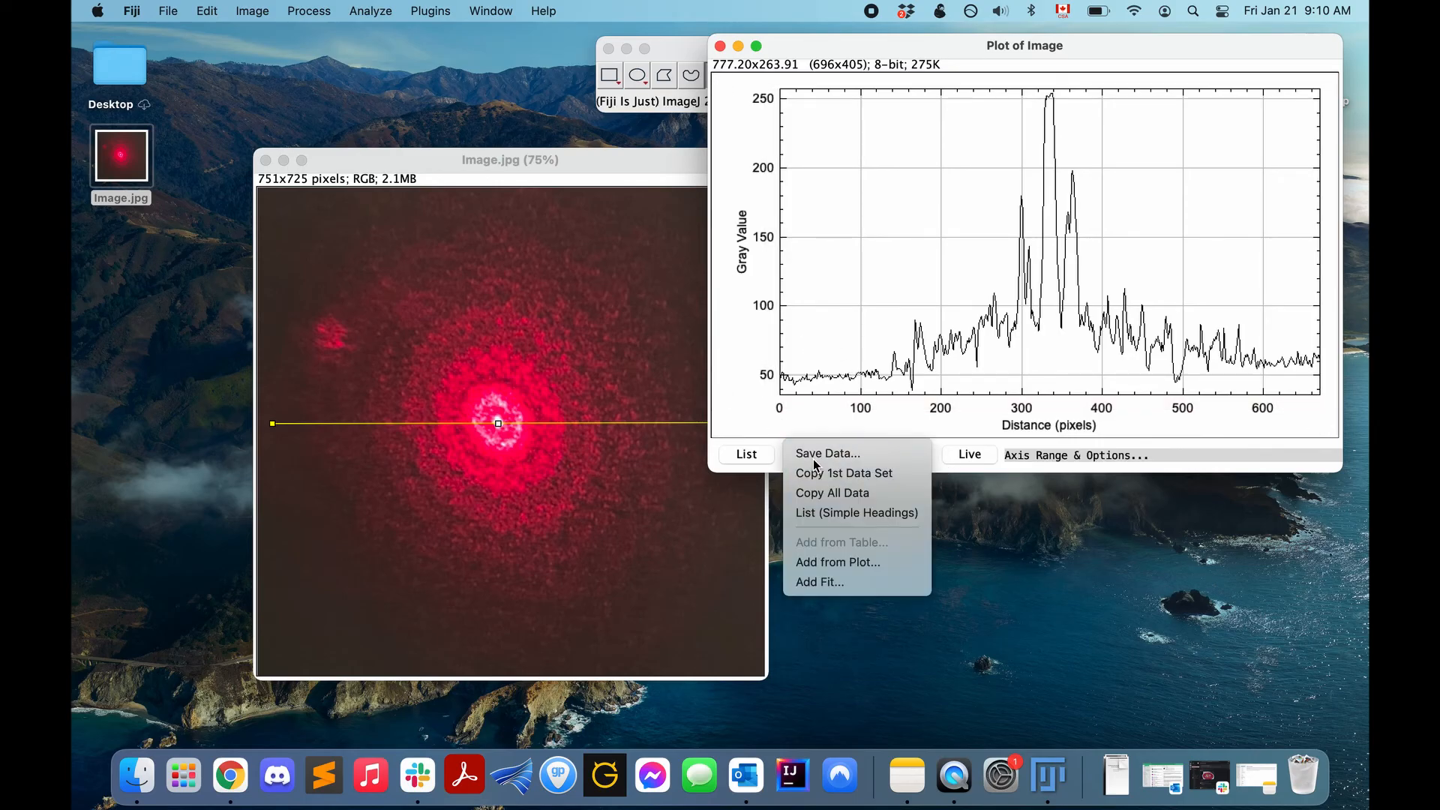
click(764, 456)
drag(771, 100, 1138, 163)
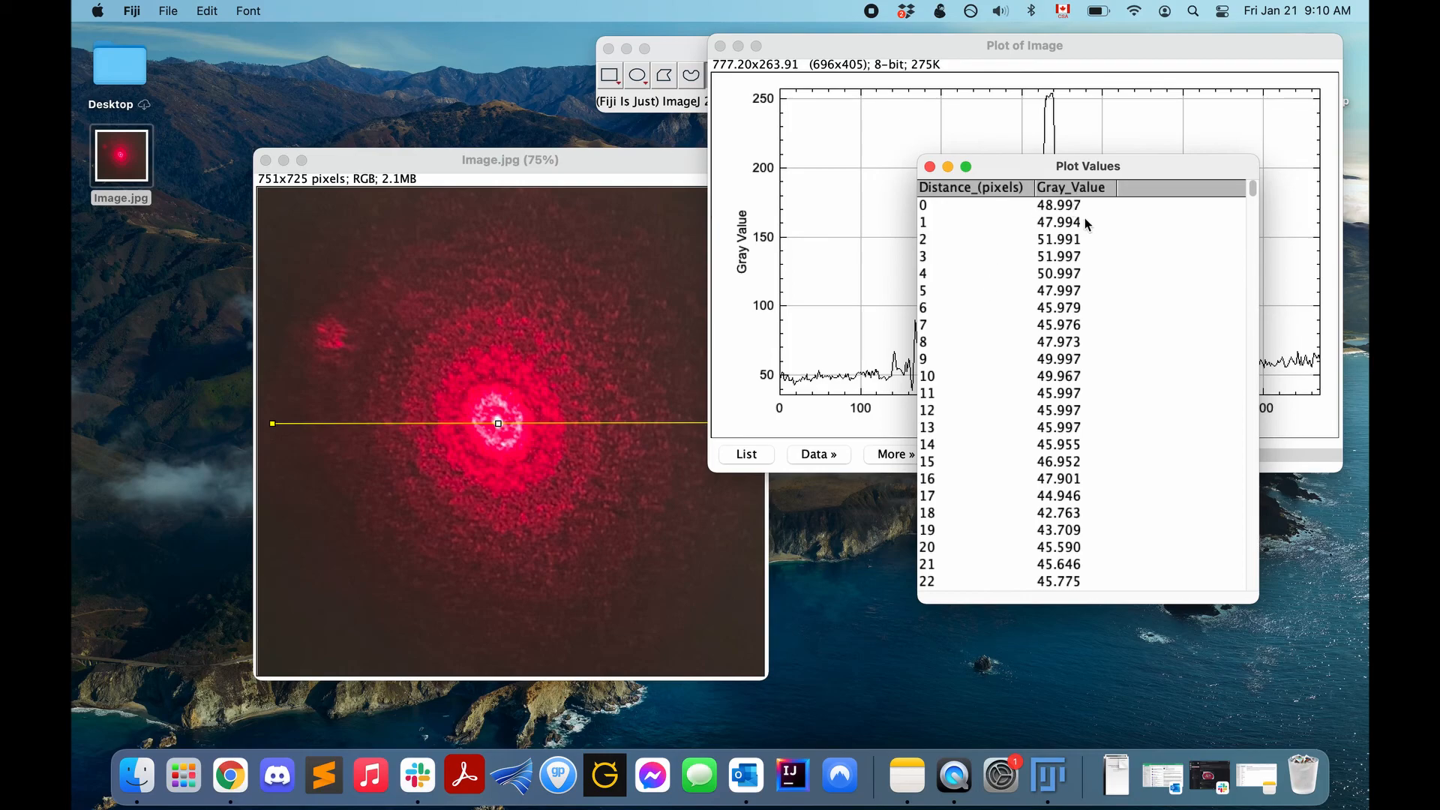
Select all rows of the Plot Values table and copy them to the clipboard.
click(795, 49)
click(1088, 582)
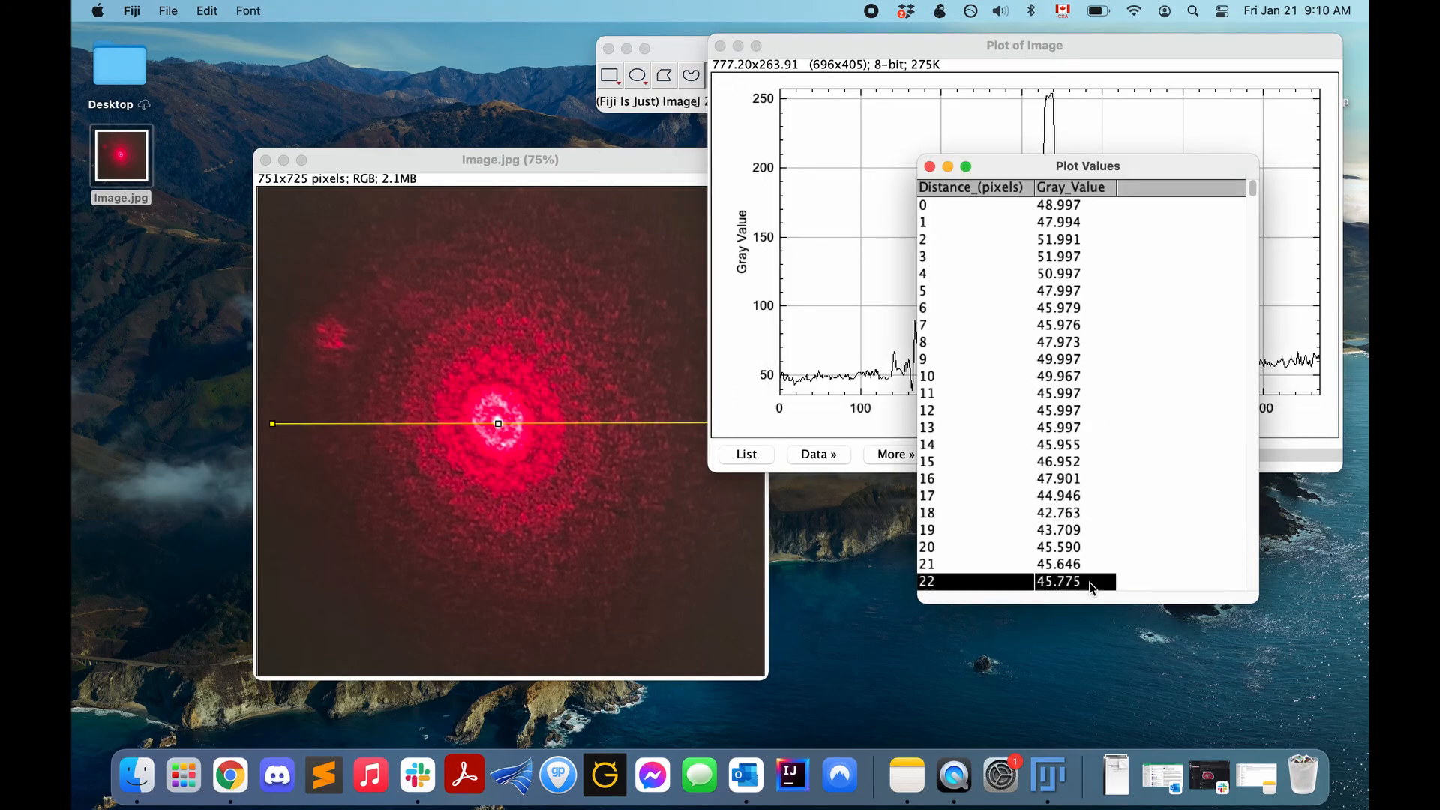
right_click(1070, 530)
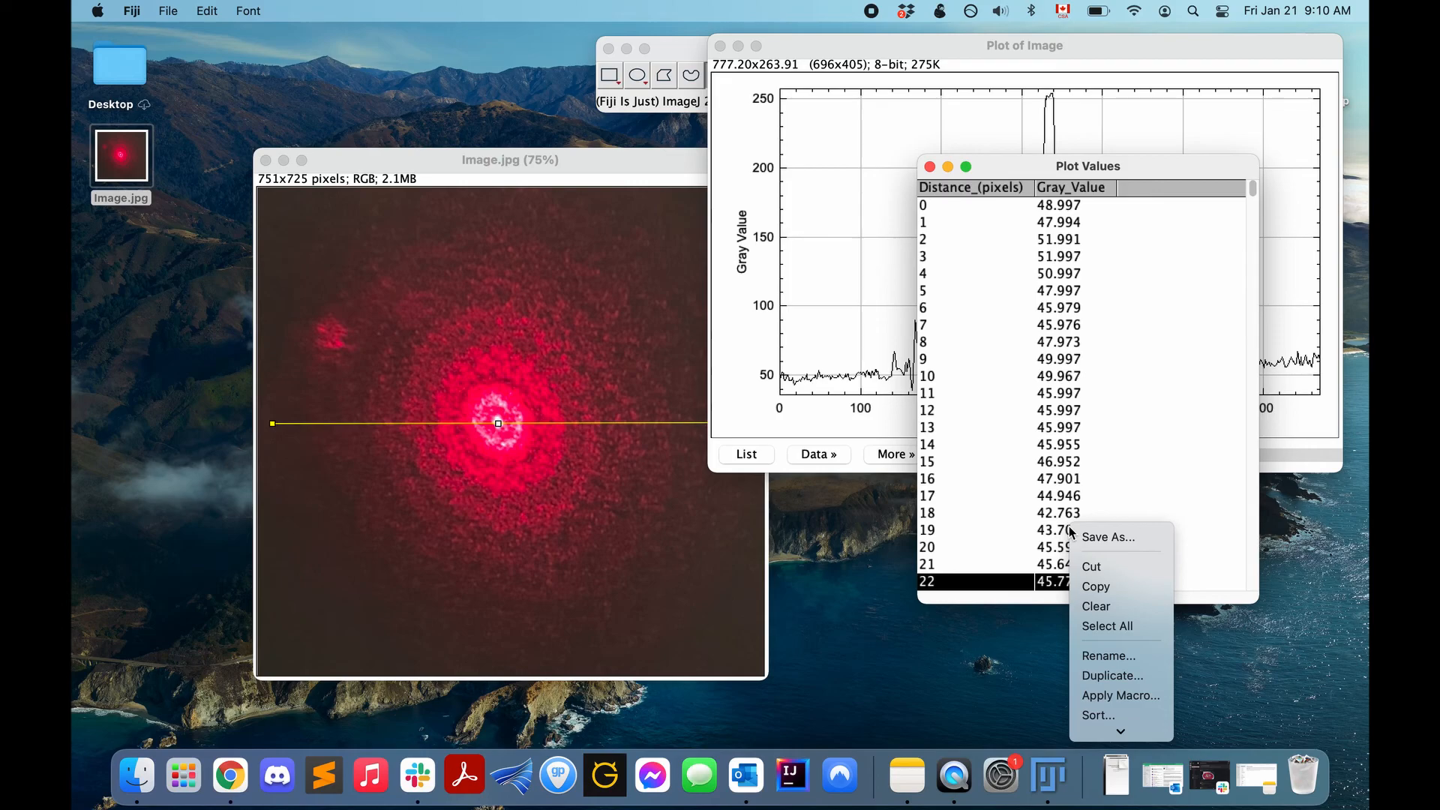
click(1097, 624)
right_click(1057, 418)
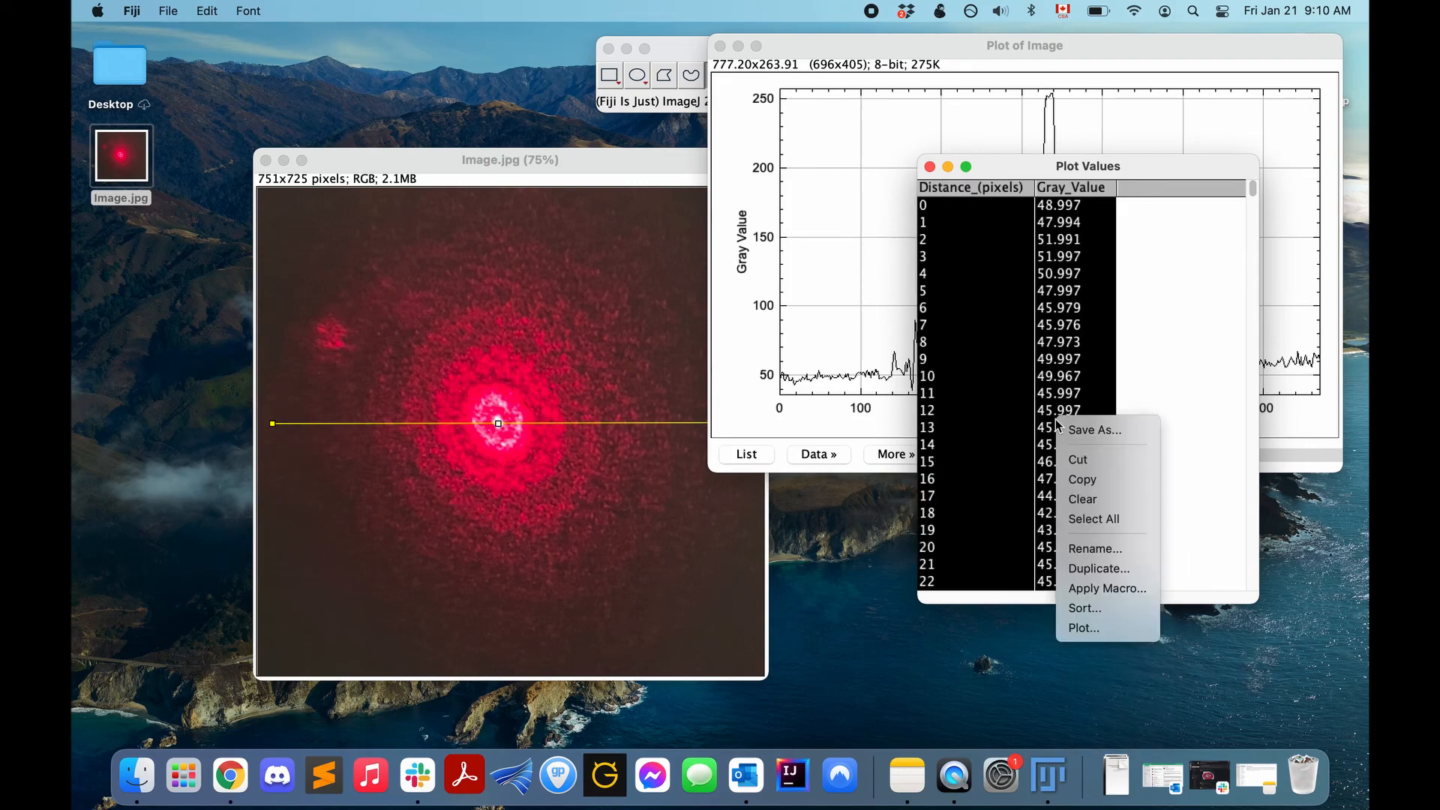
click(1082, 479)
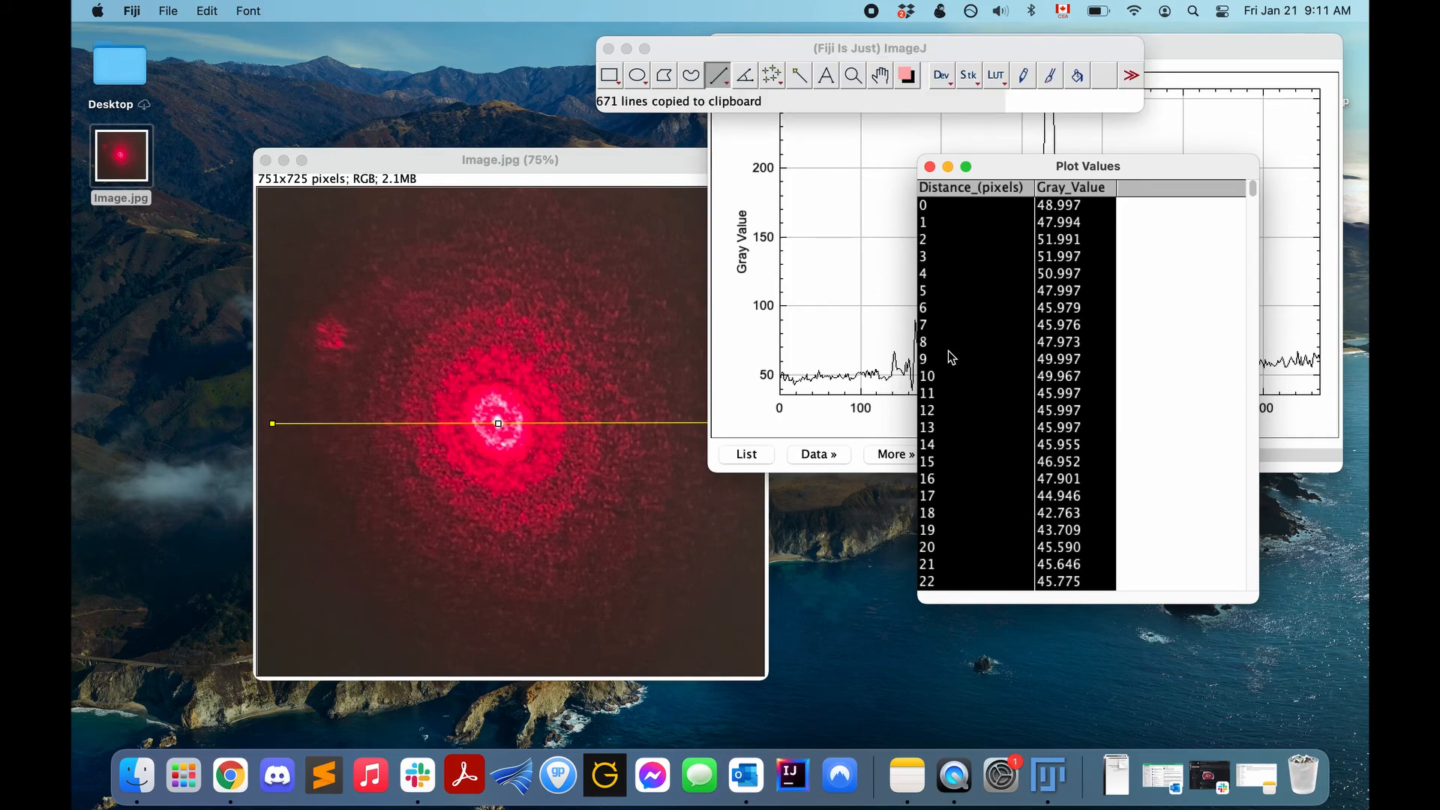
click(714, 47)
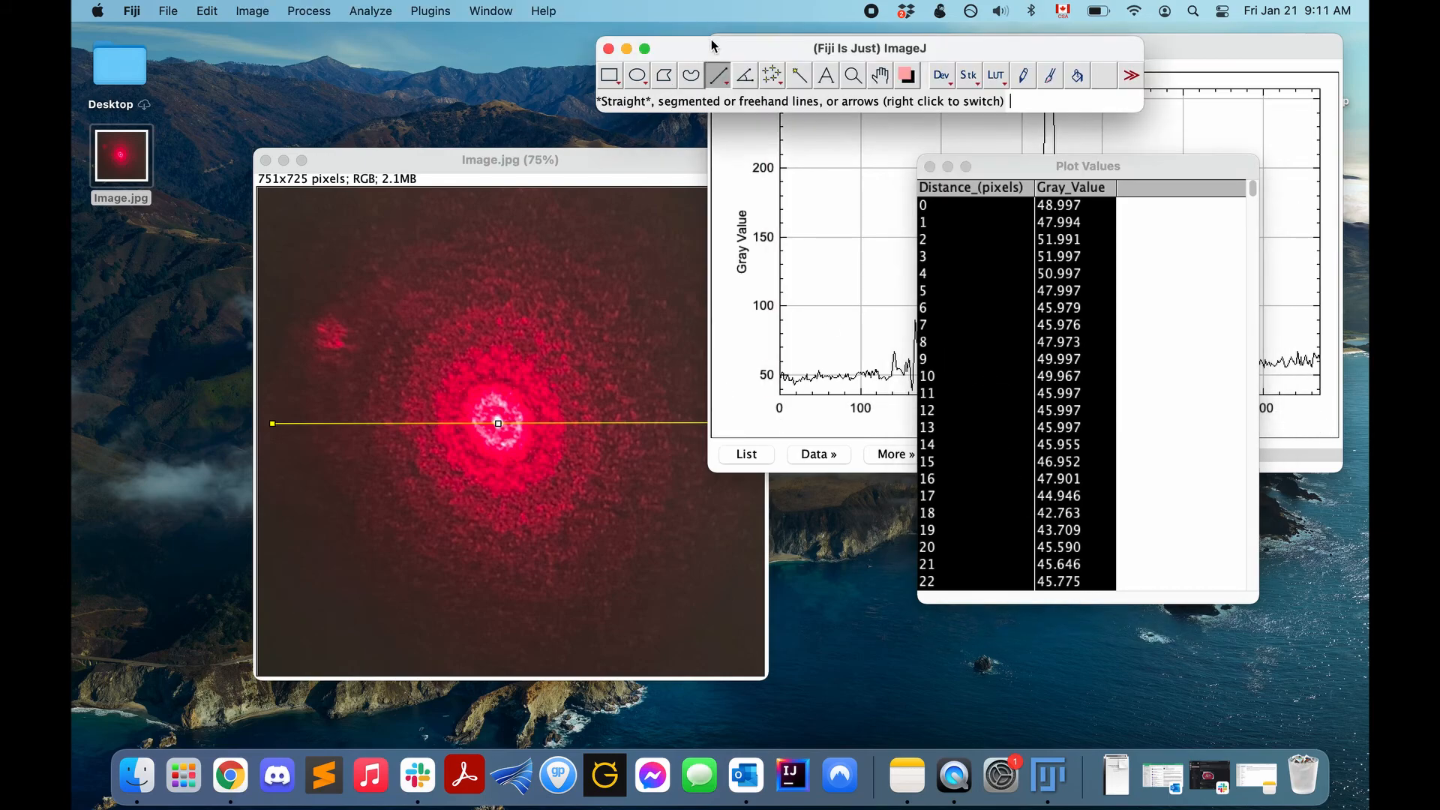
click(363, 11)
mouse_move(309, 10)
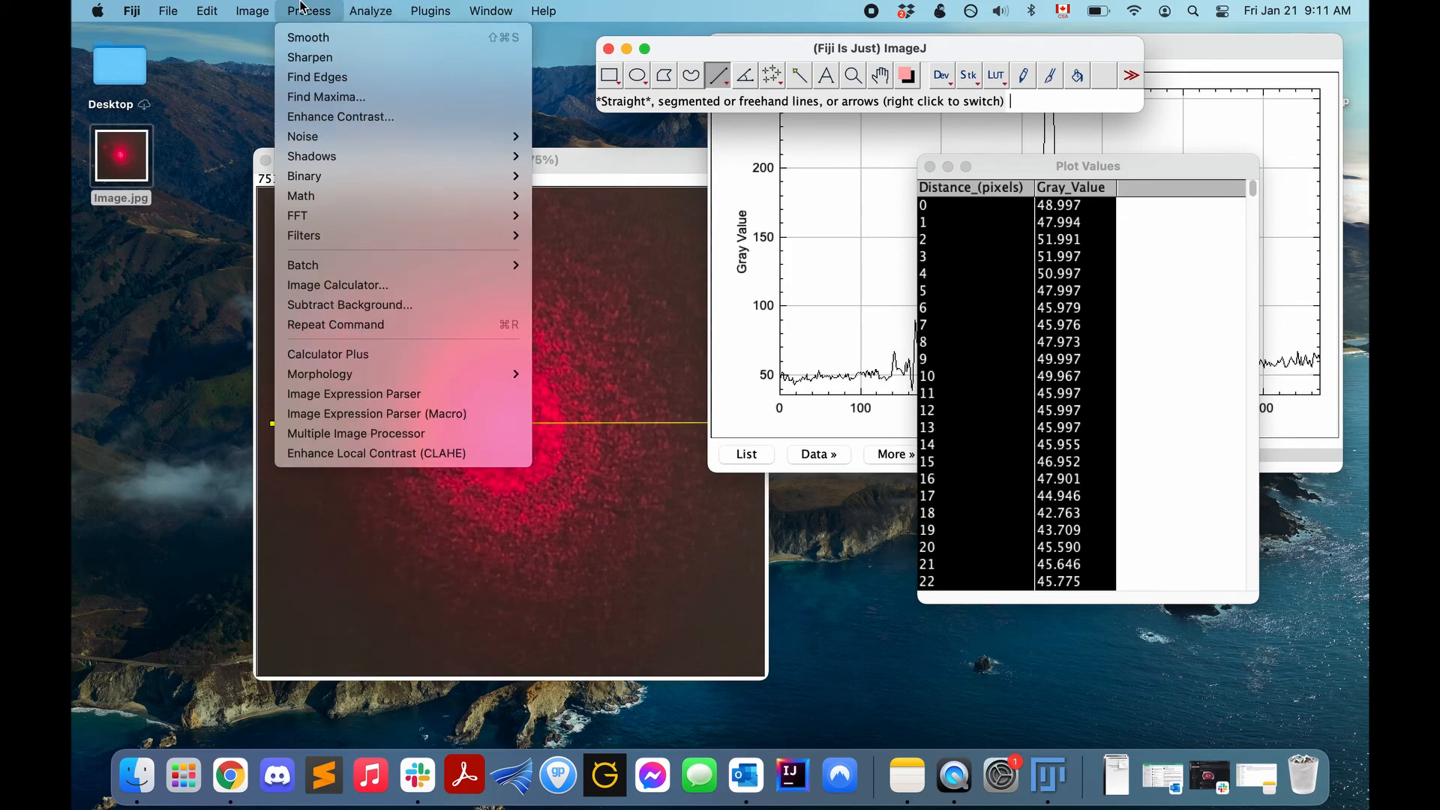
mouse_move(262, 7)
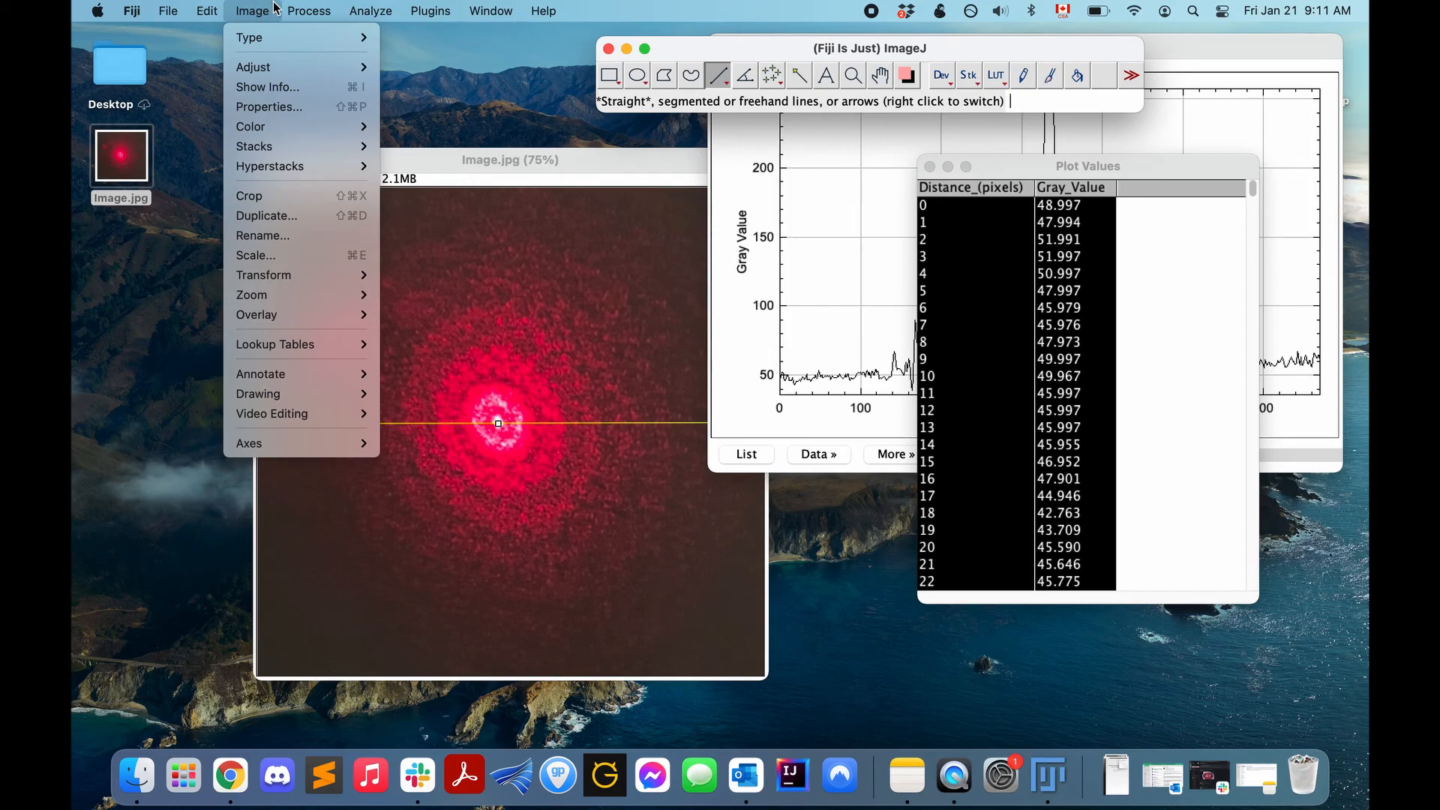
mouse_move(373, 10)
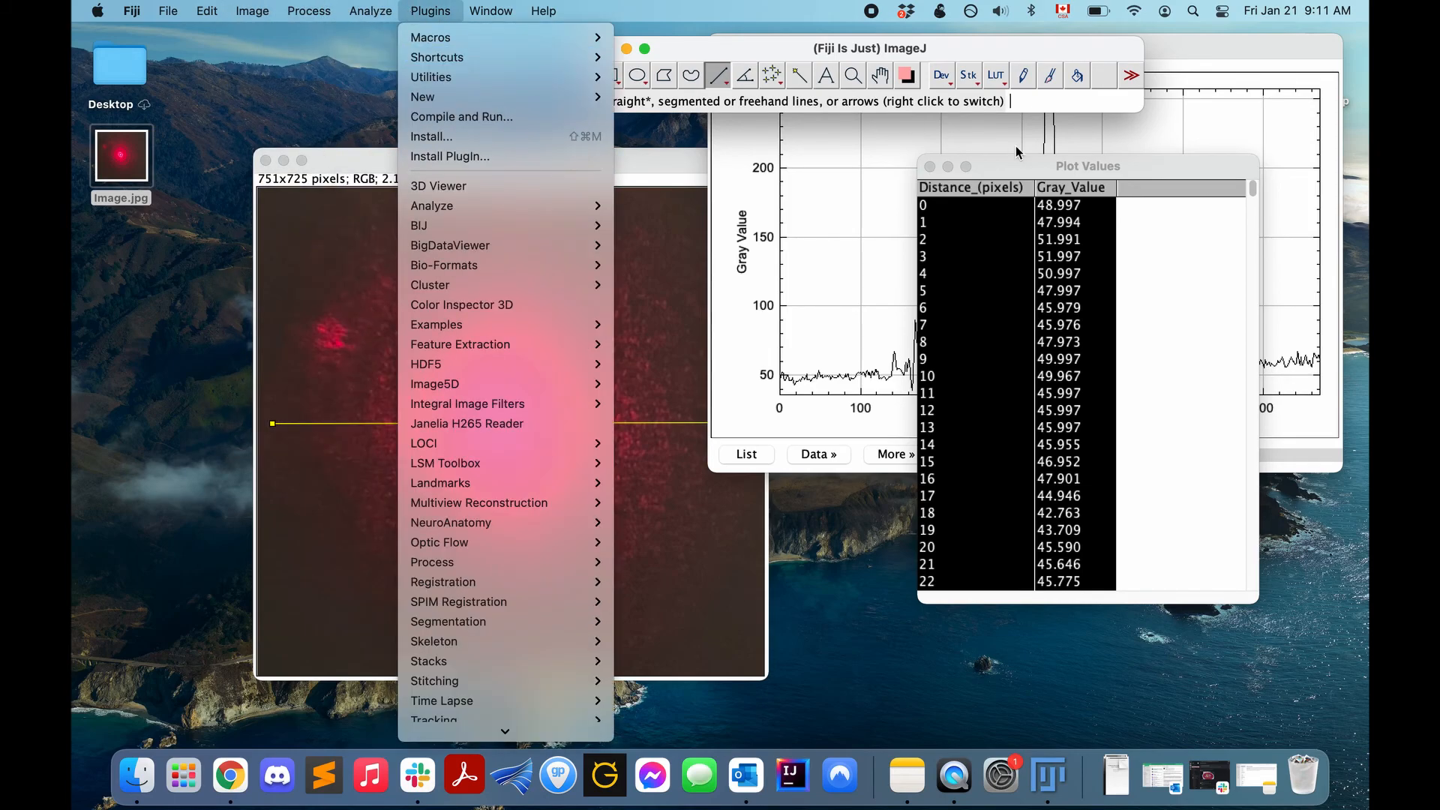
Find the Curve Fitting tool by searching "curve", run it, and replace its sample data with the copied plot values.
click(1040, 103)
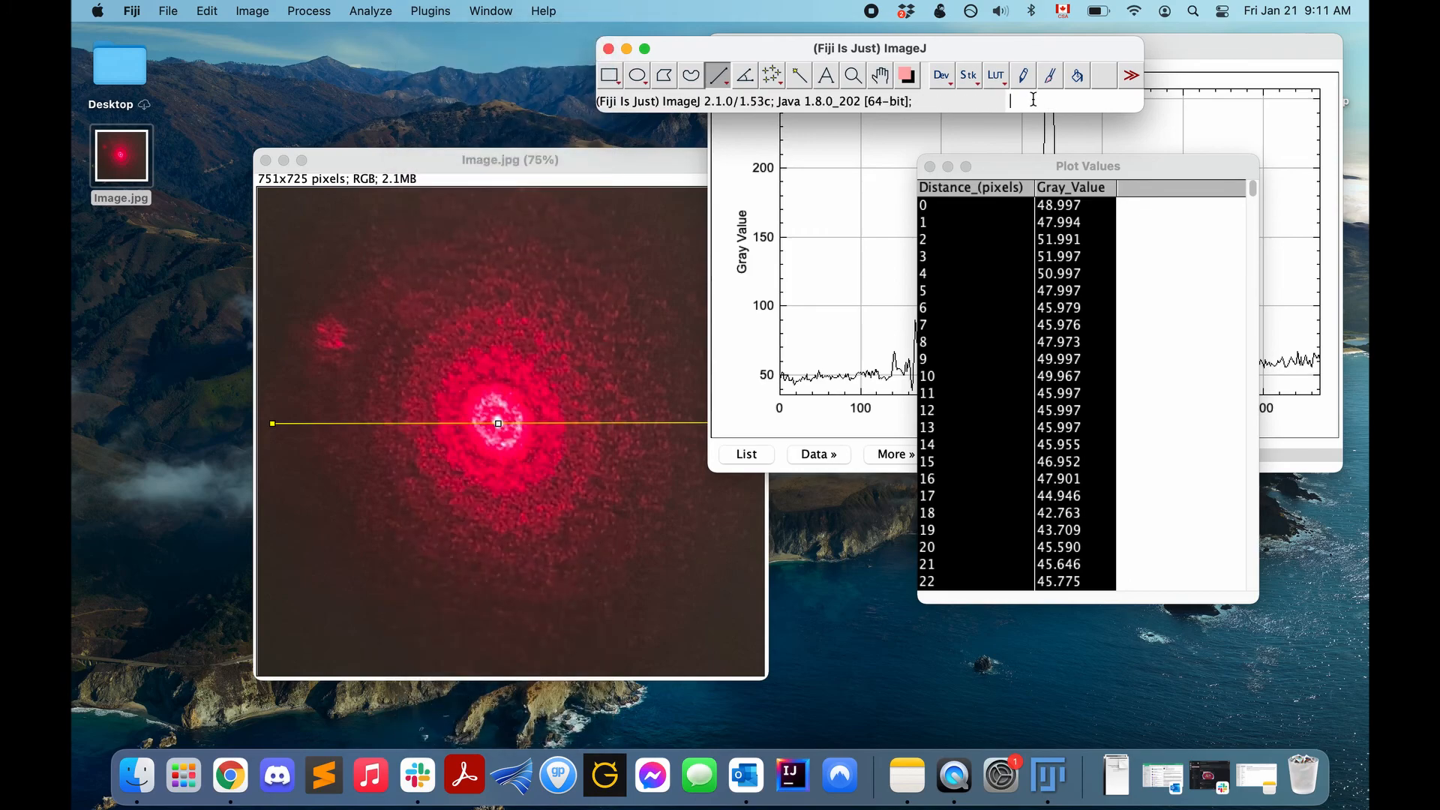
text(curve)
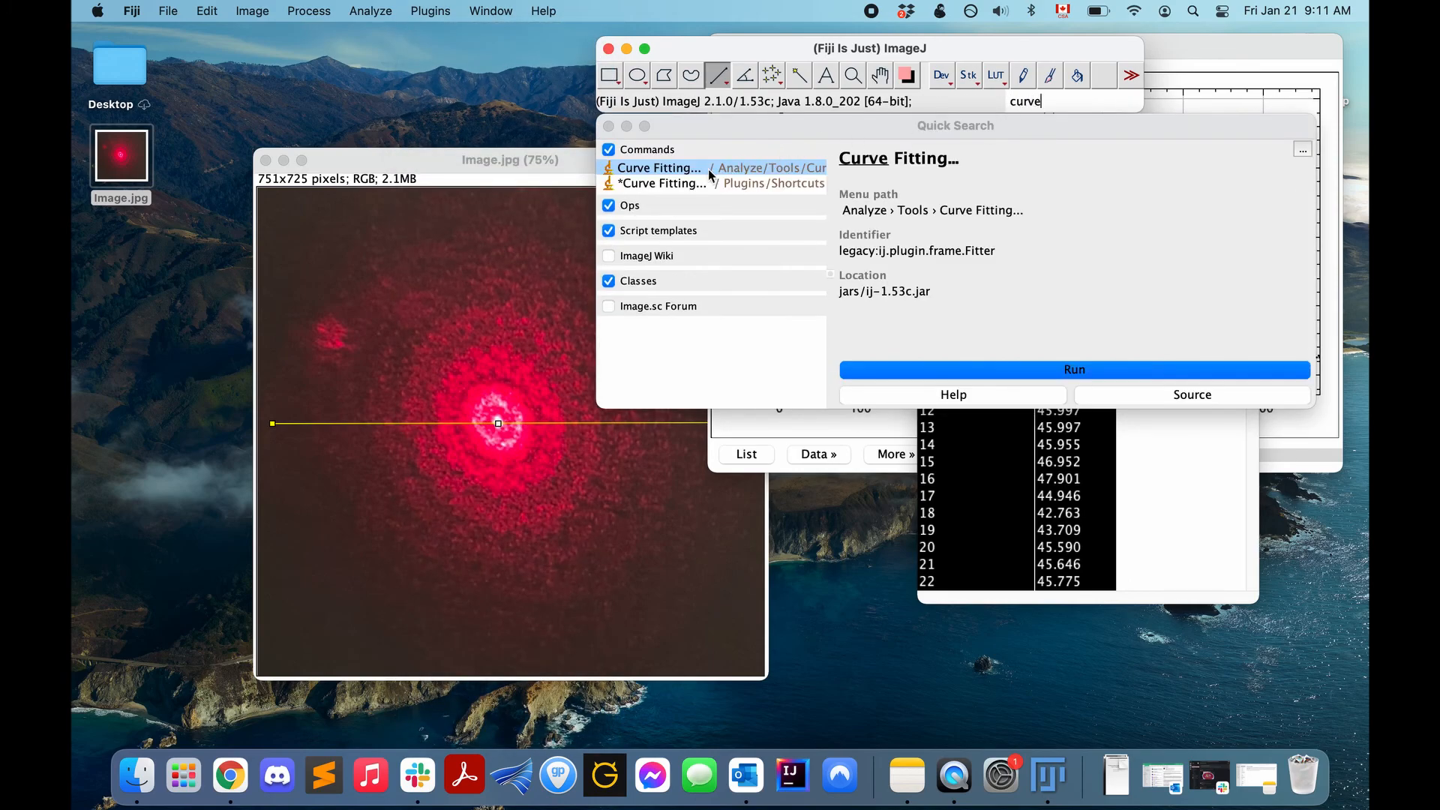
click(1024, 369)
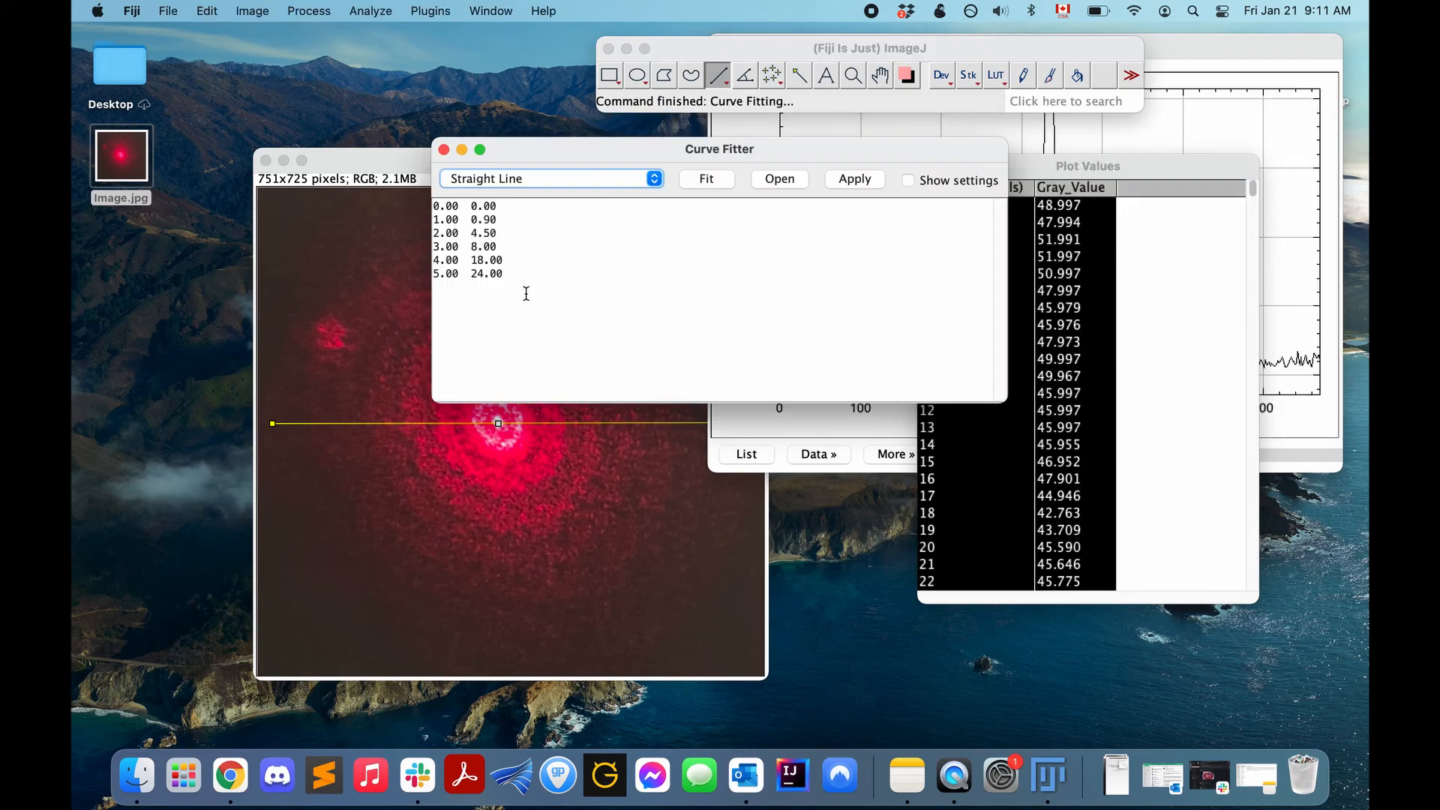
drag(526, 293, 423, 192)
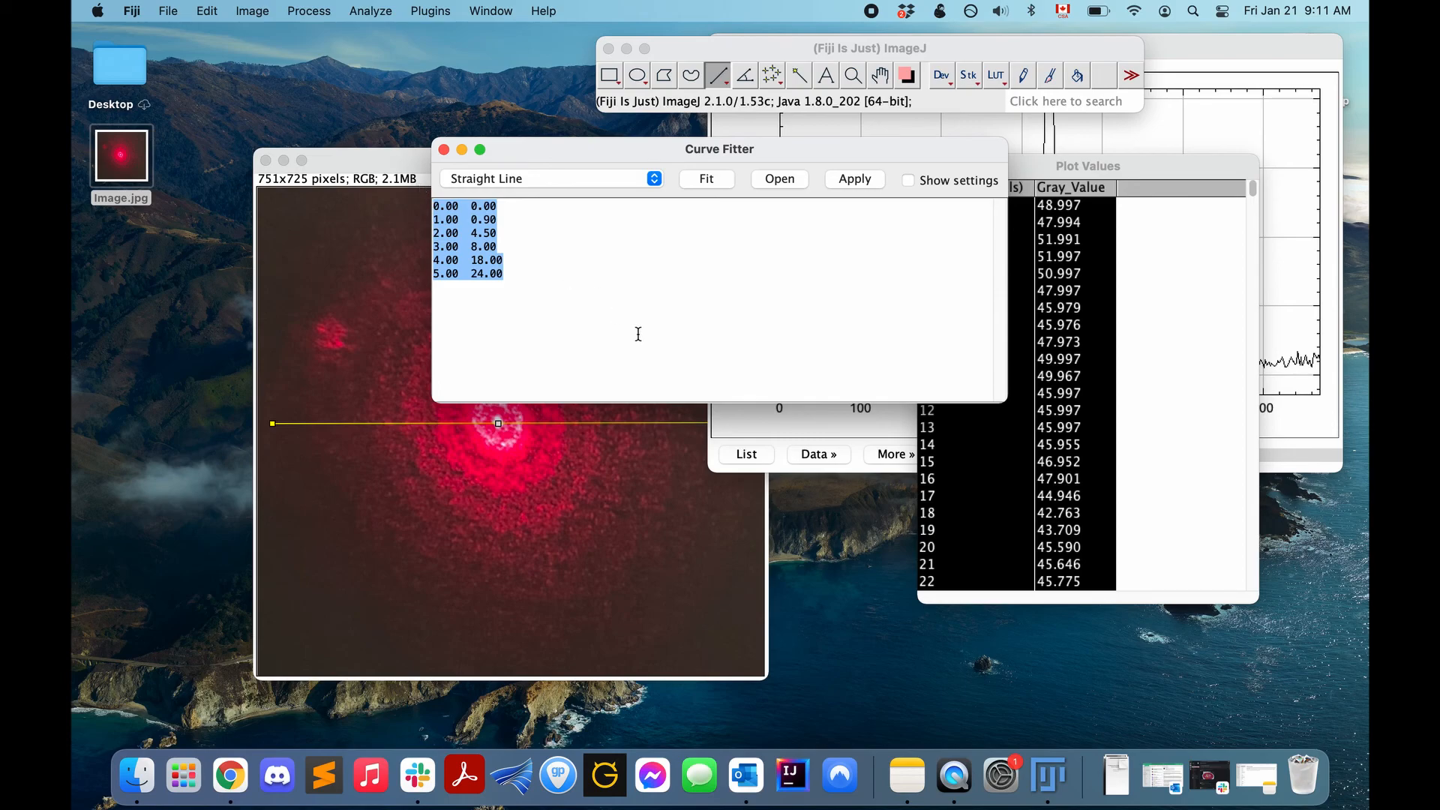
key(super+v)
Set the Curve Fitter's function to Gaussian and fit it to the pasted profile data.
click(620, 184)
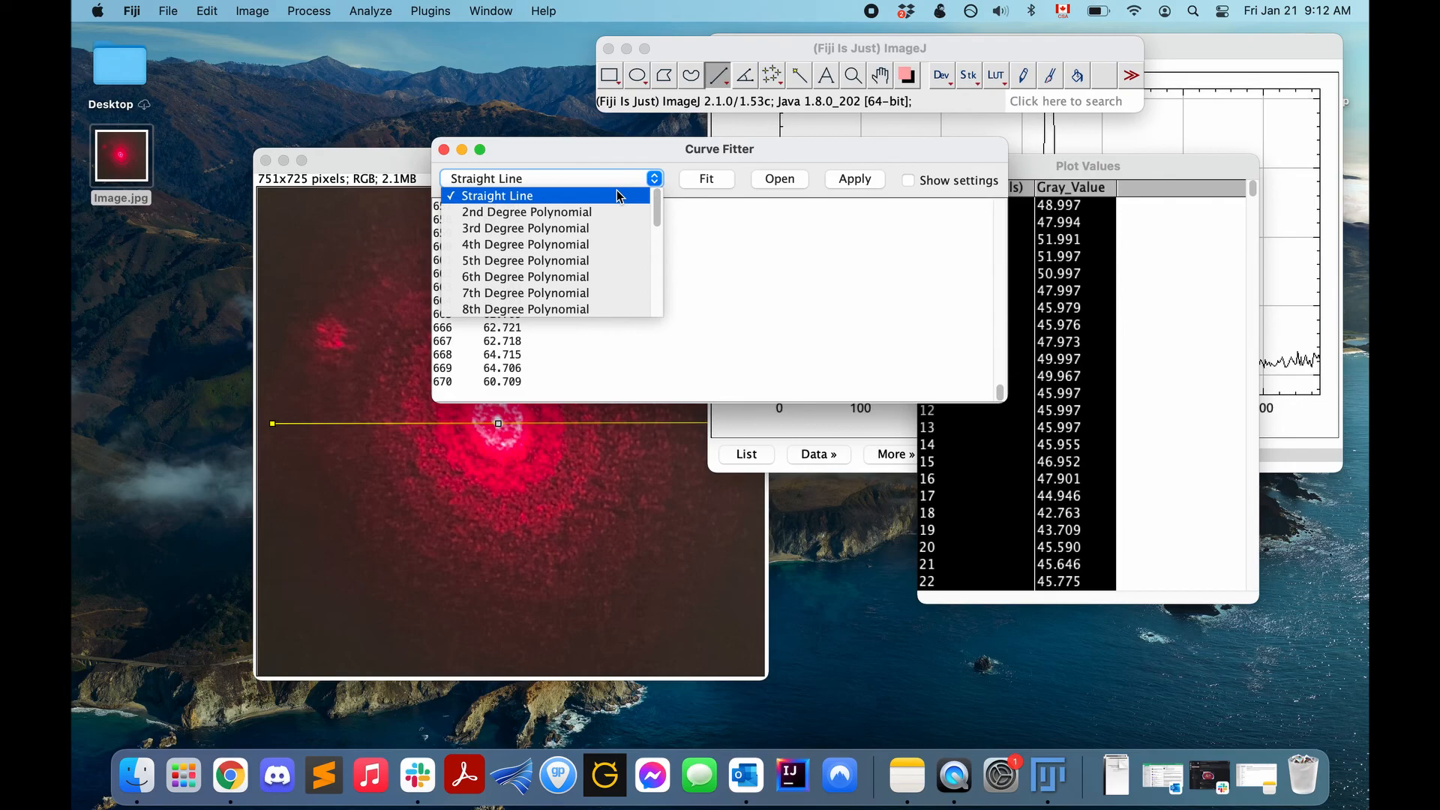
key(g)
click(559, 310)
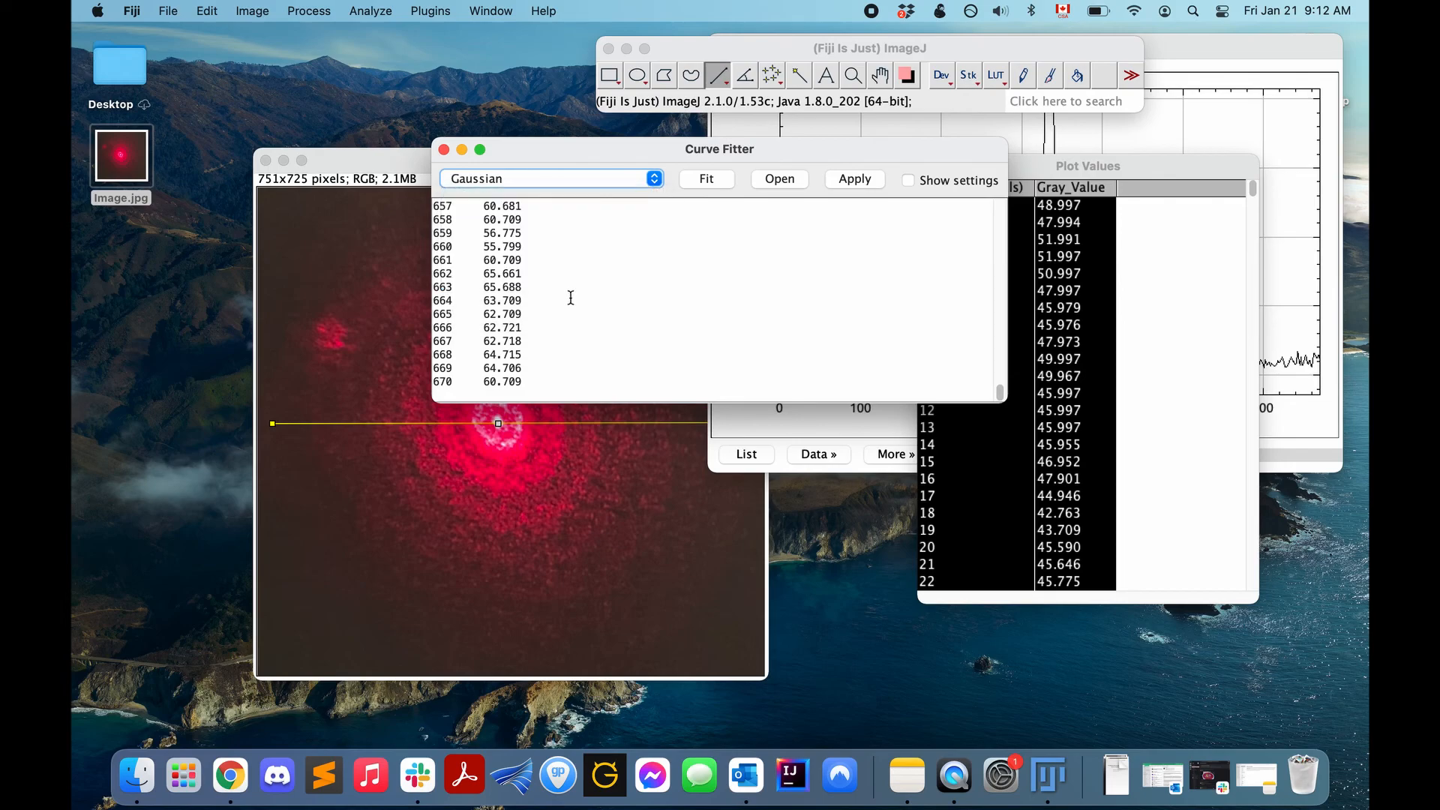
click(707, 180)
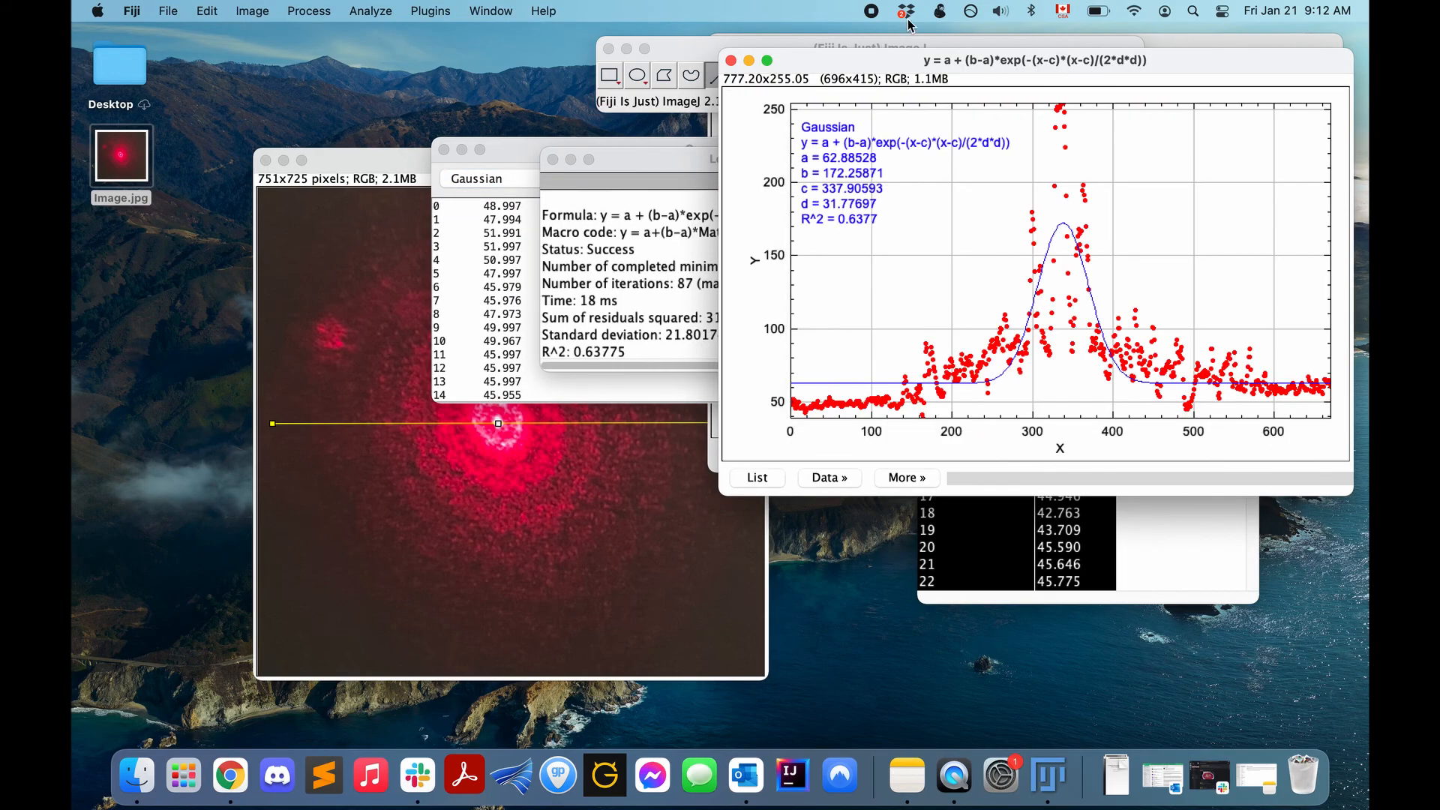
Move the Gaussian fit plot away from the original profile plot and compare the two.
drag(843, 60, 456, 139)
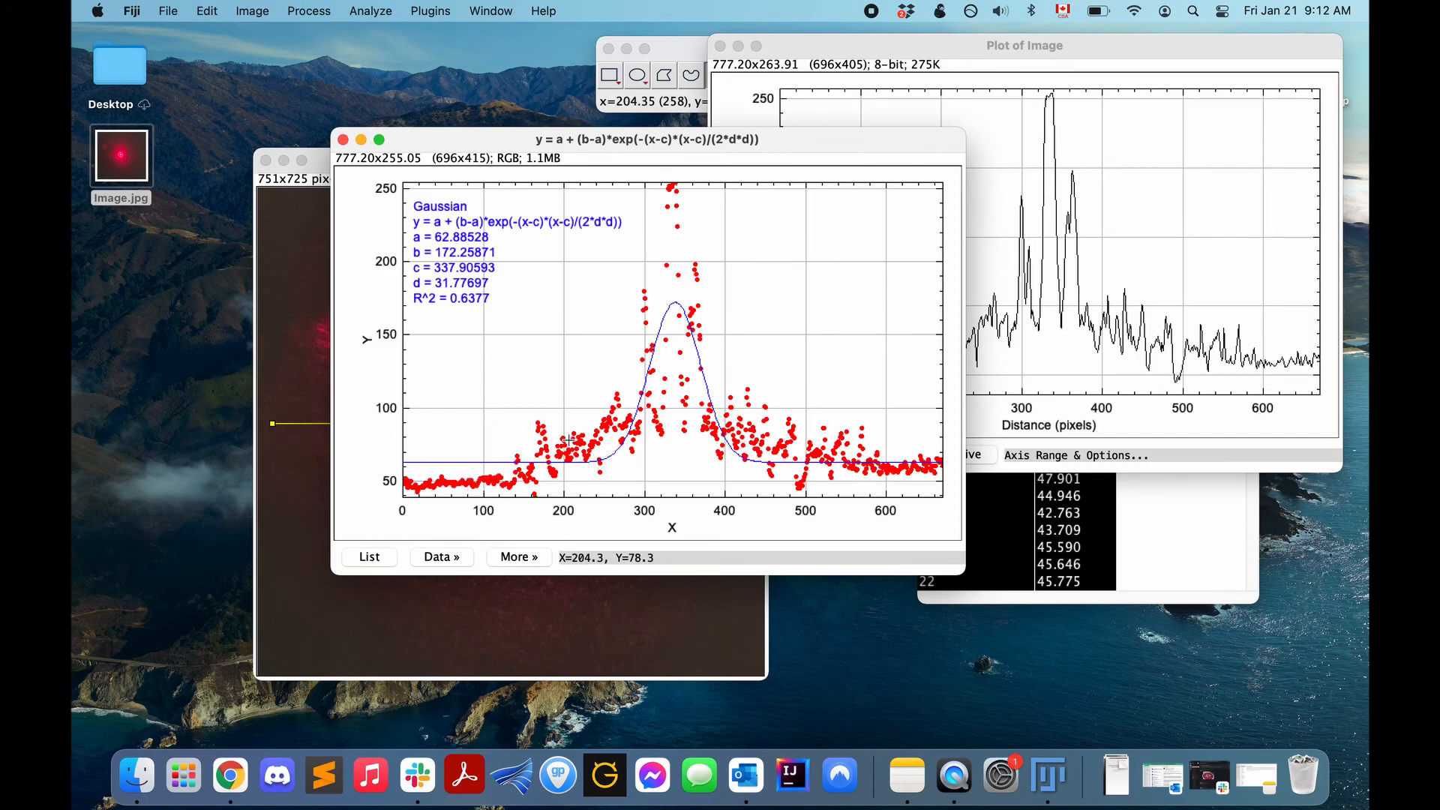
click(1189, 48)
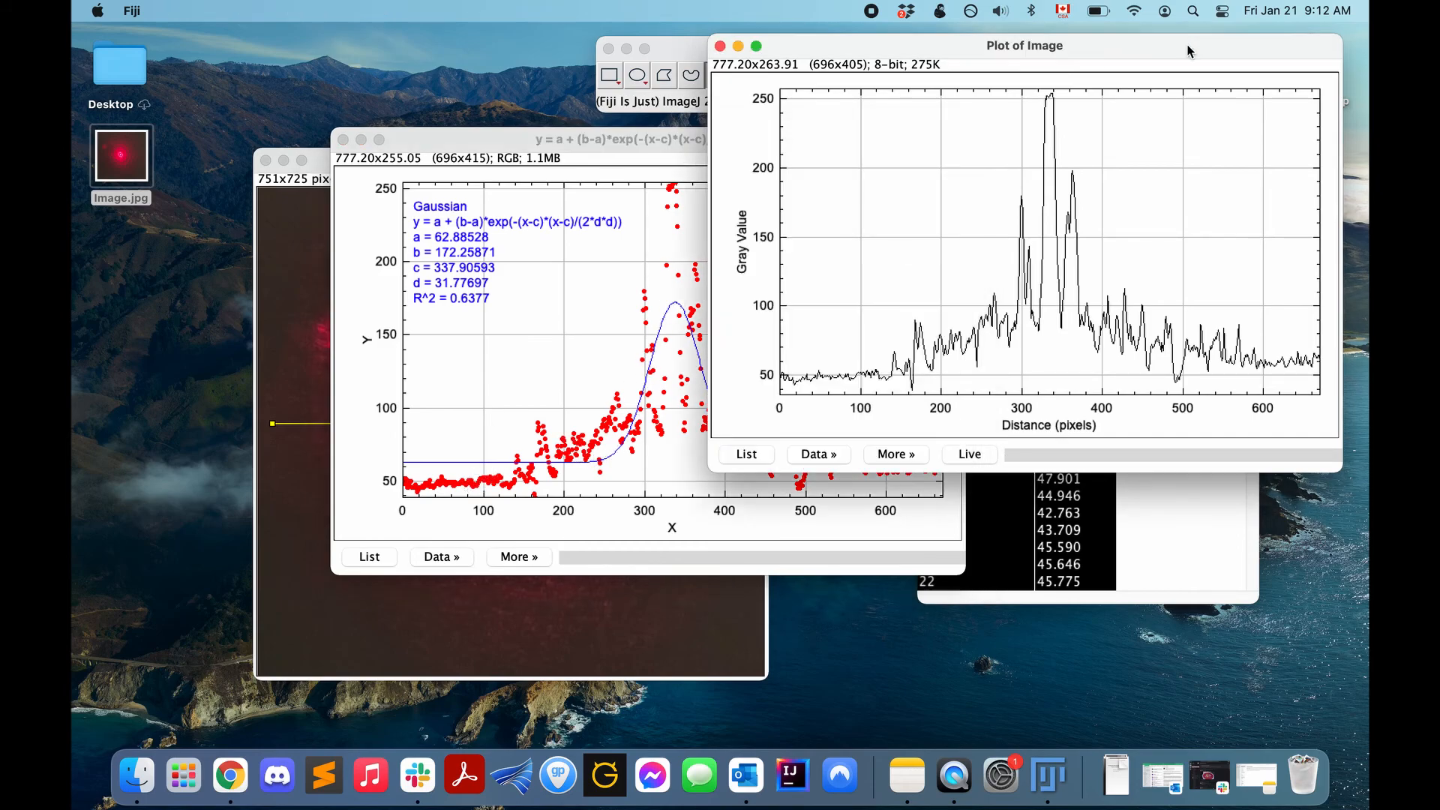
click(677, 152)
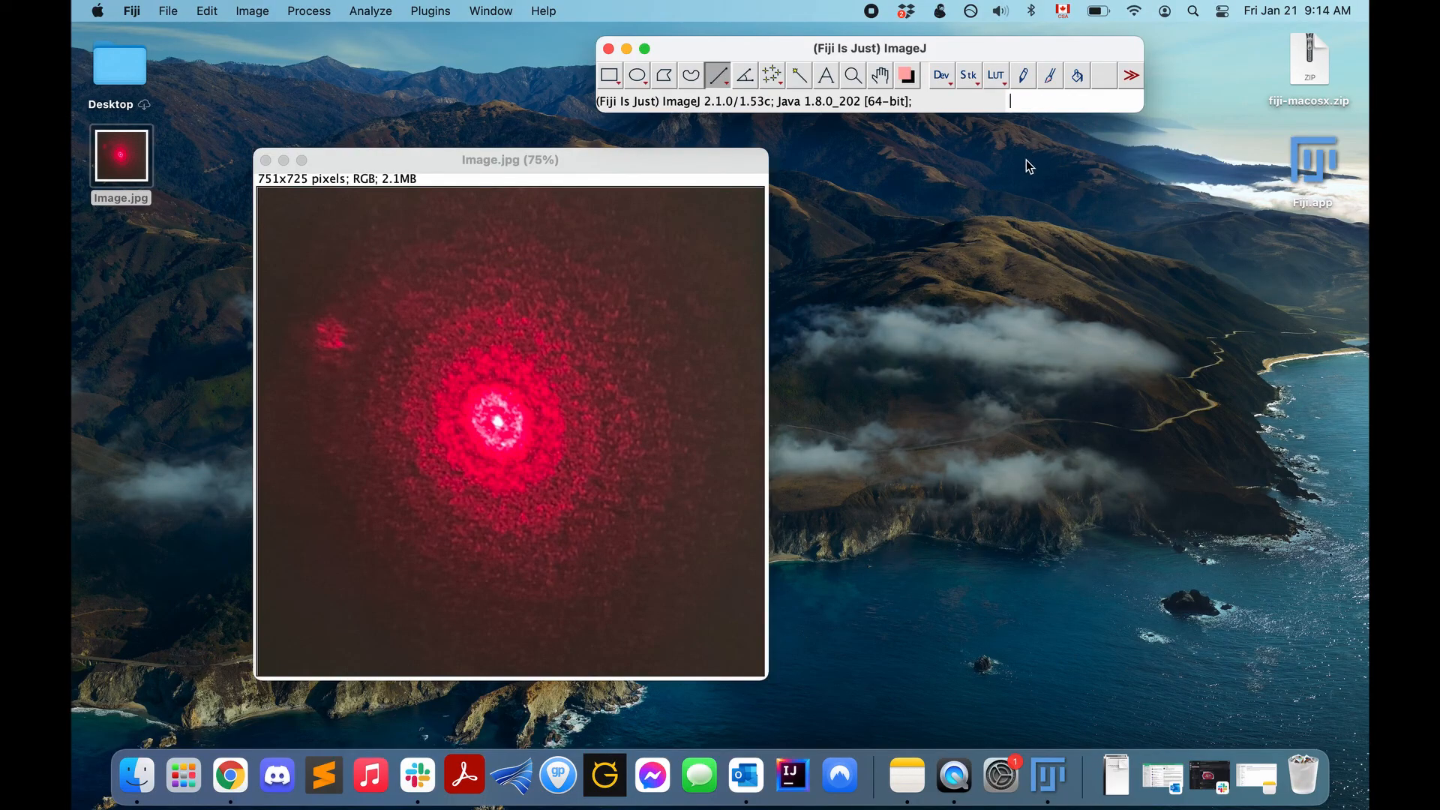
Try lowering Image.jpg's display maximum to 164 in the Brightness/Contrast settings, restore it to 255 and close the settings.
click(645, 166)
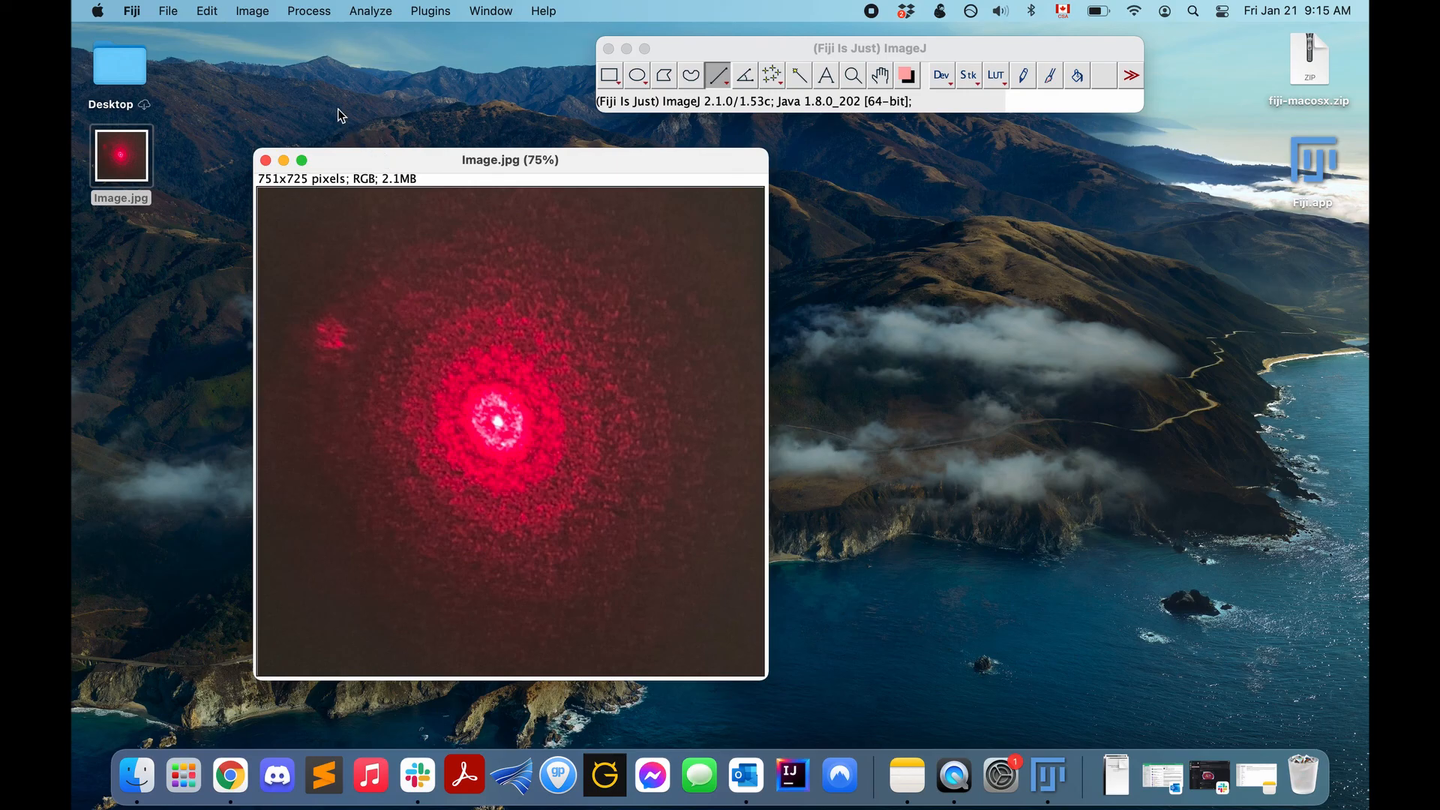
click(250, 12)
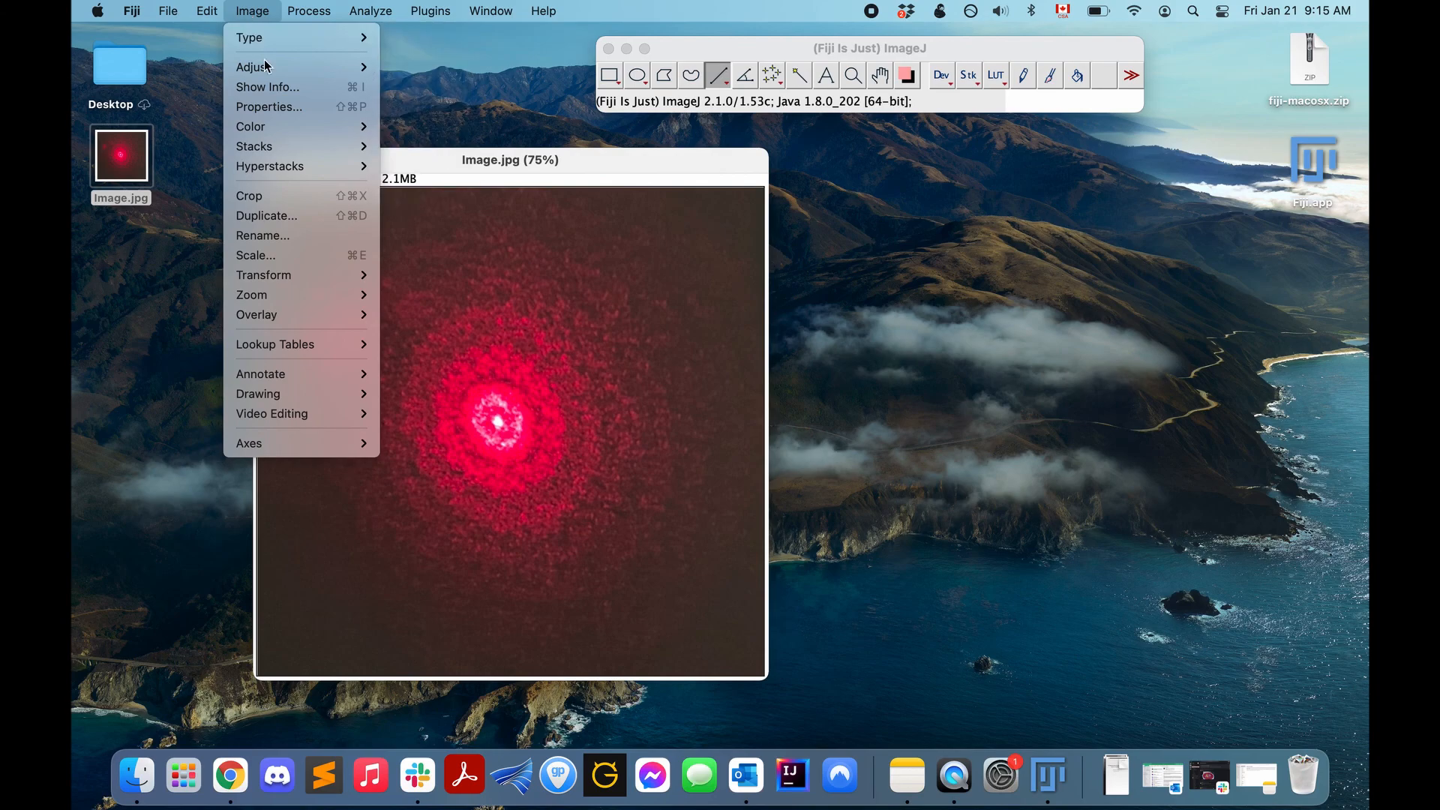
mouse_move(268, 67)
click(446, 68)
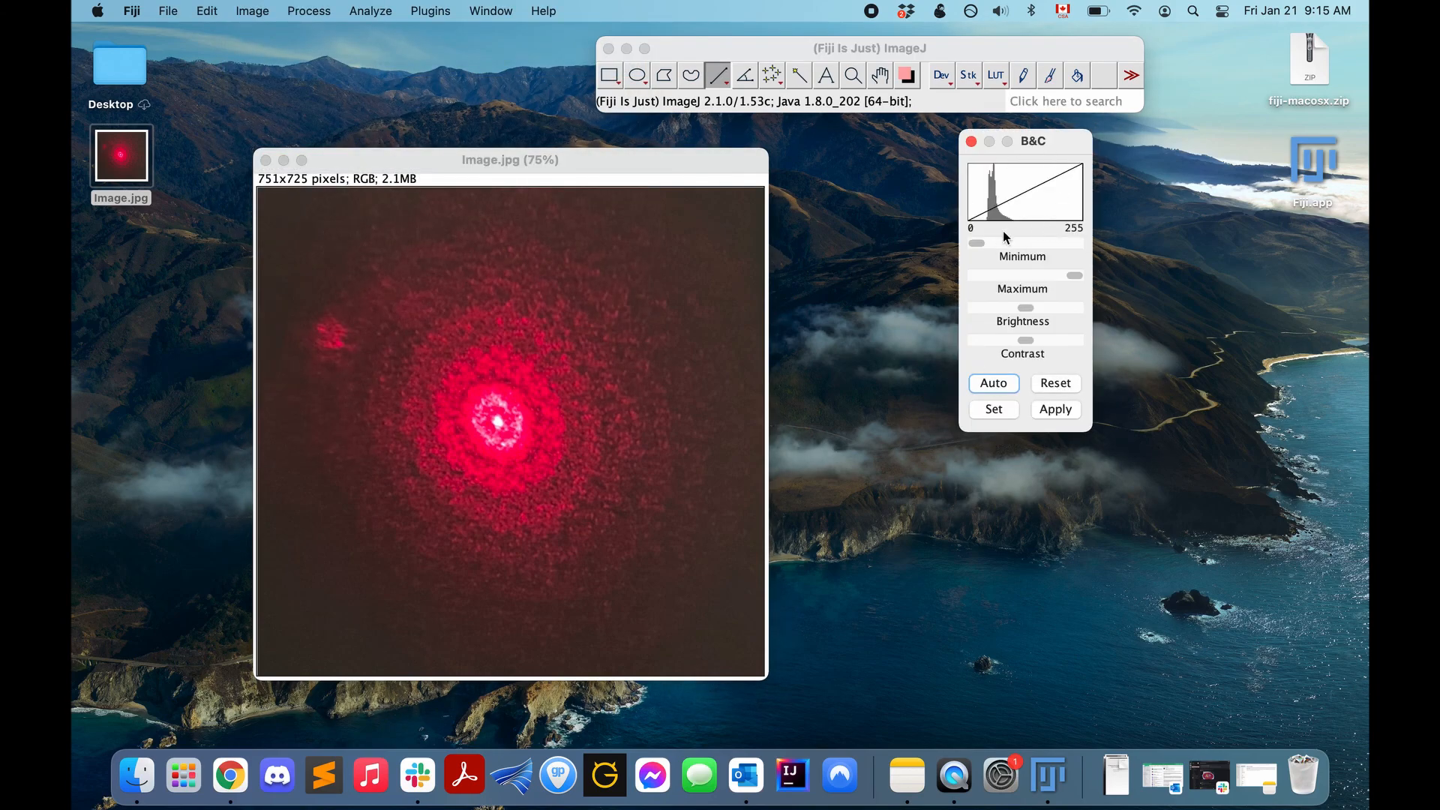
drag(1077, 276, 1106, 280)
mouse_move(977, 244)
mouse_down()
mouse_move(1004, 247)
mouse_move(954, 257)
mouse_up()
mouse_move(1077, 283)
mouse_down()
mouse_move(1036, 268)
mouse_move(1104, 276)
mouse_up()
drag(1073, 275, 1043, 277)
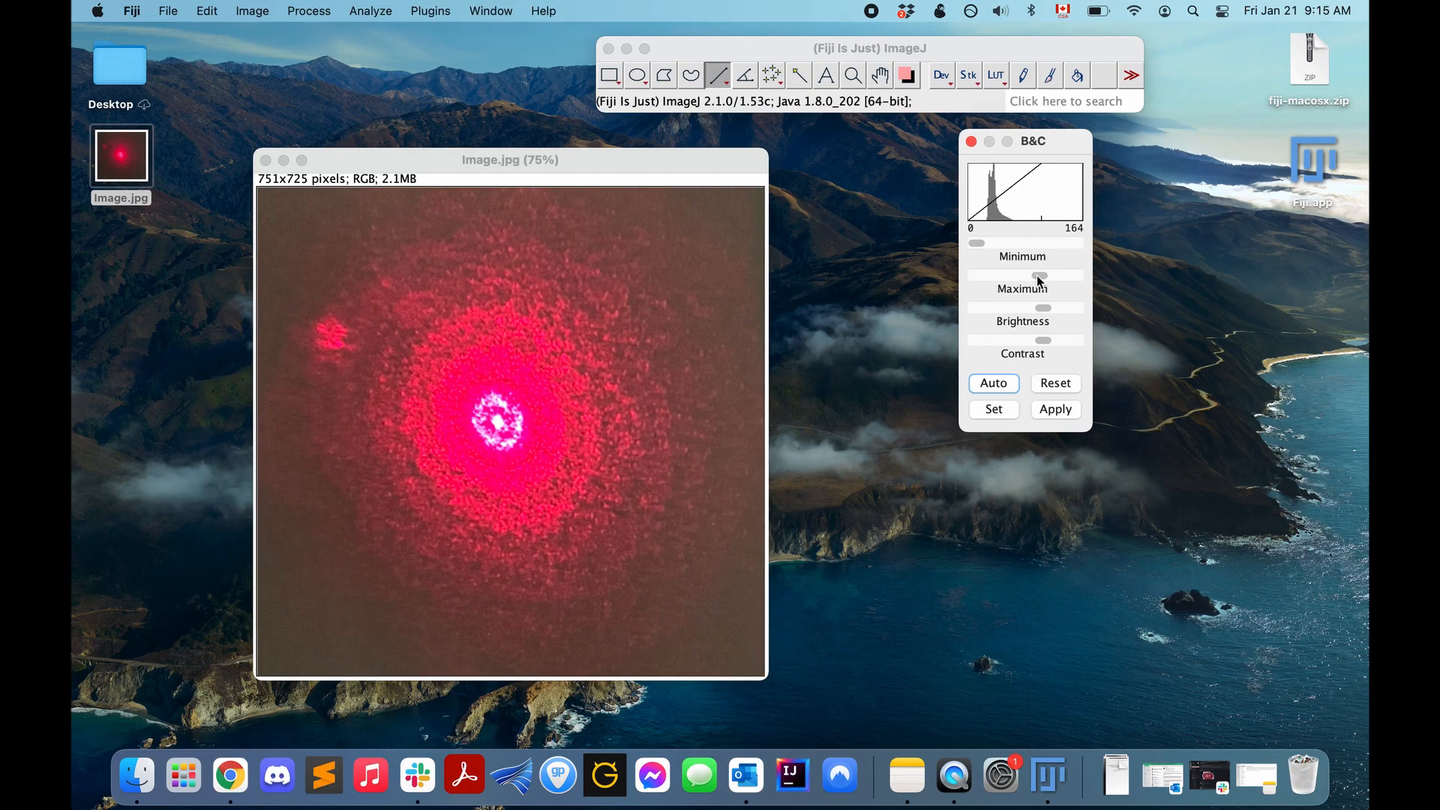
drag(1038, 276, 1106, 279)
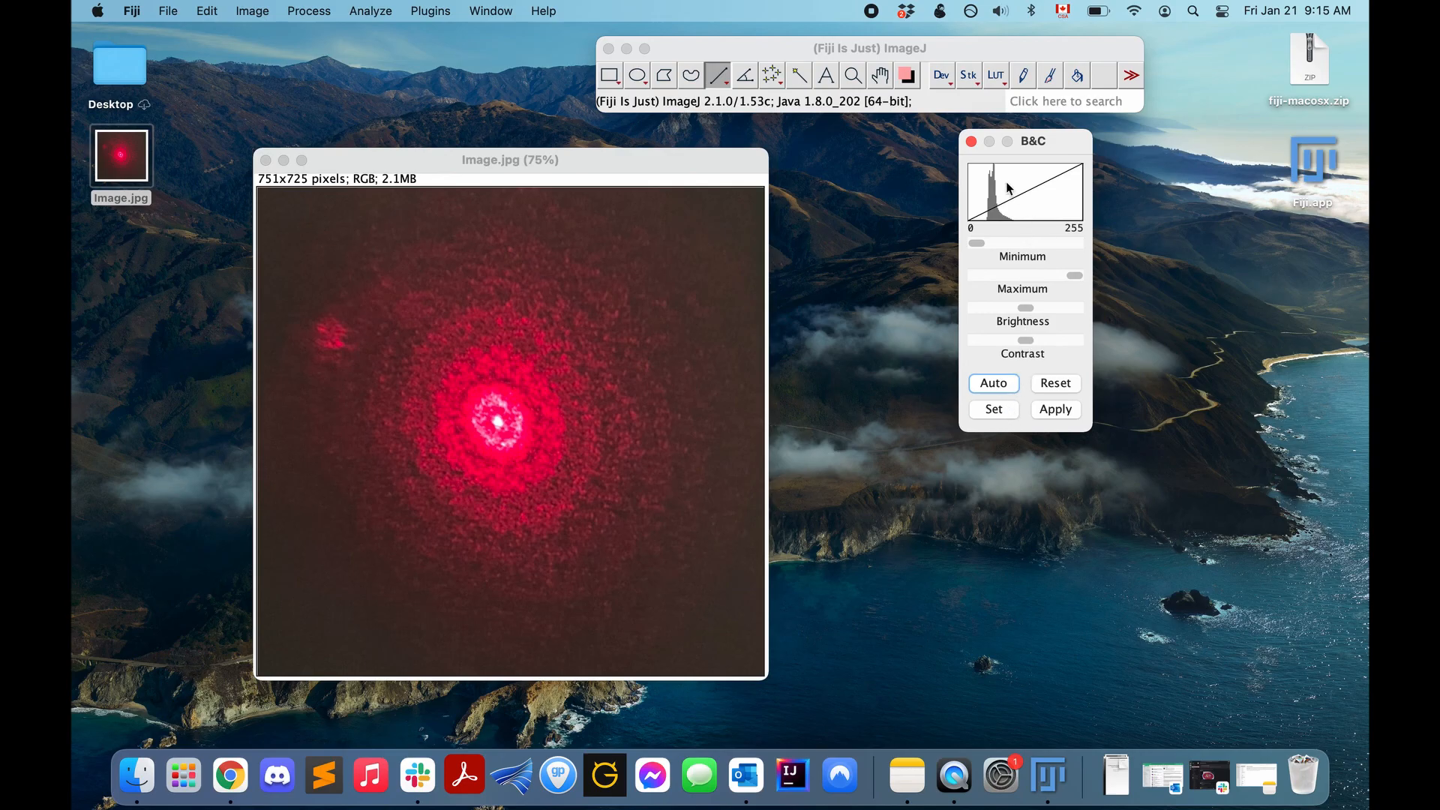
click(970, 142)
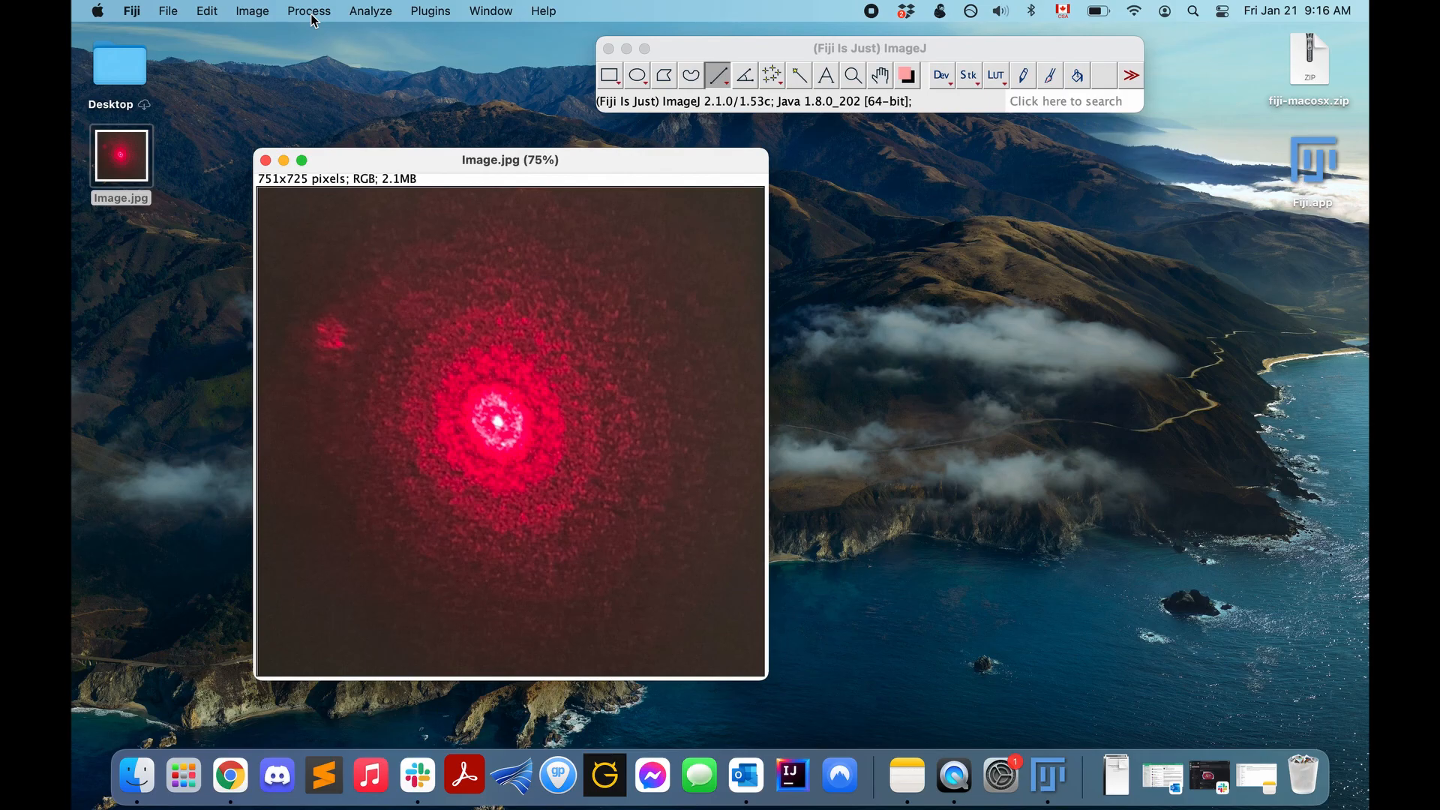
Compute the FFT of Image.jpg and place the resulting spectrum window beside the original image.
click(262, 18)
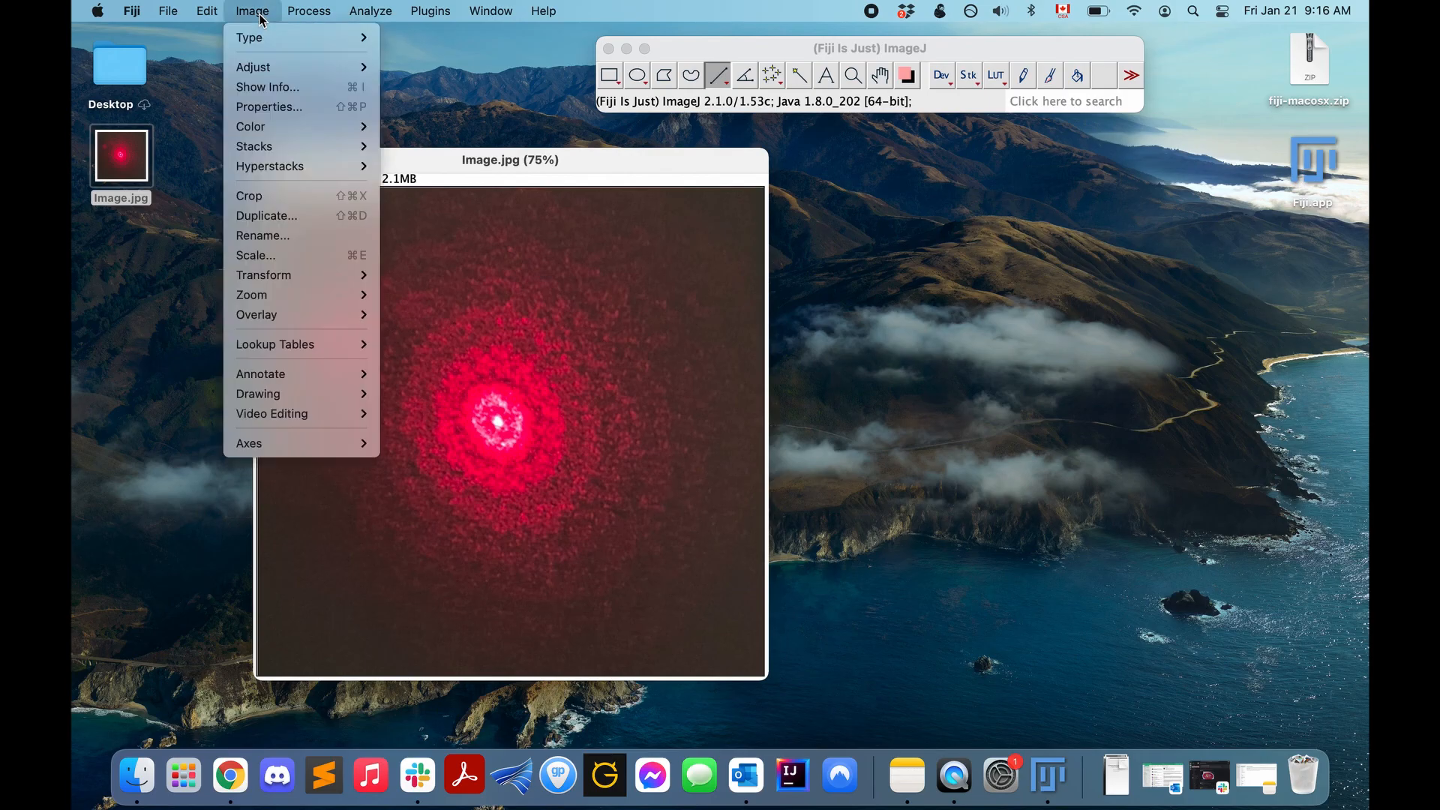
mouse_move(310, 20)
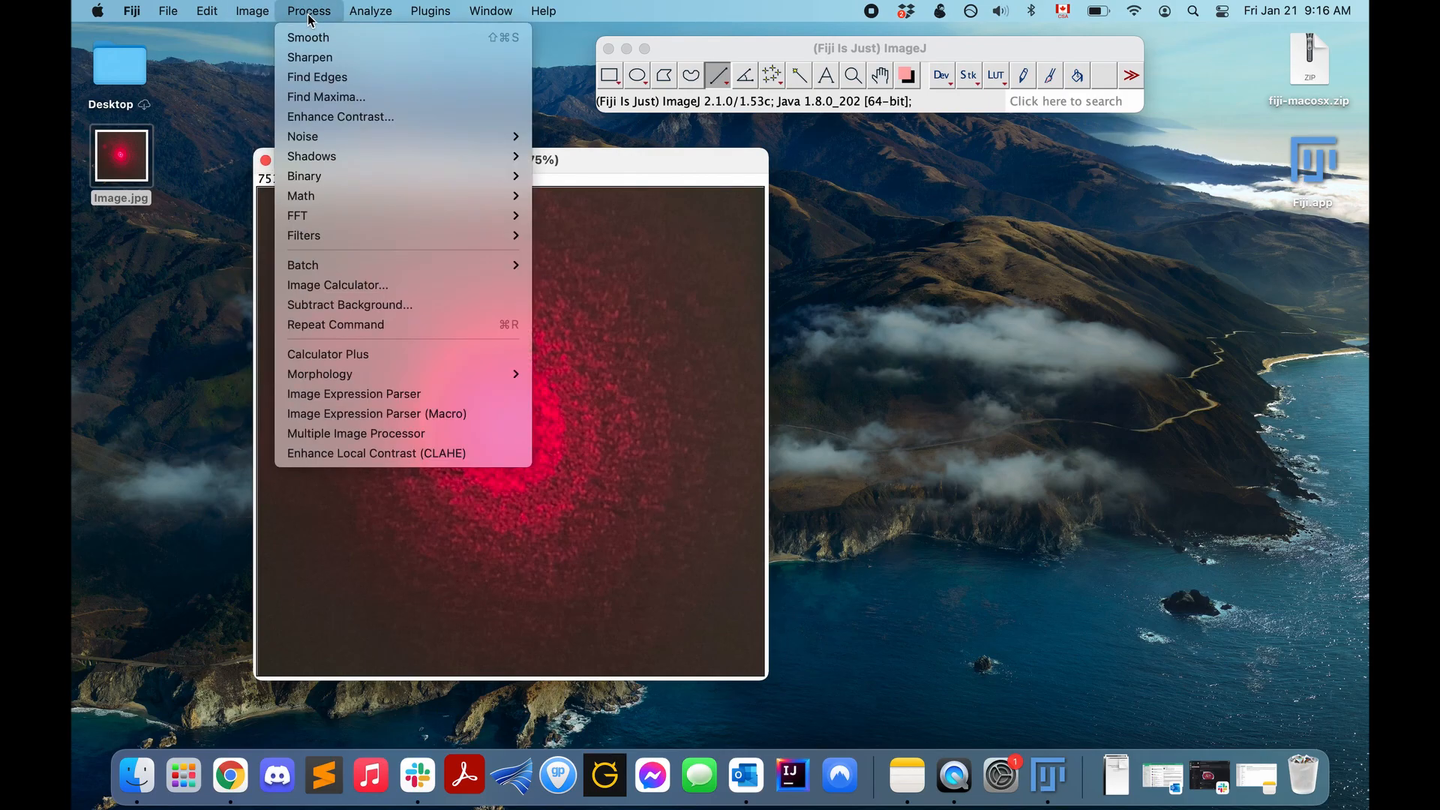
mouse_move(336, 217)
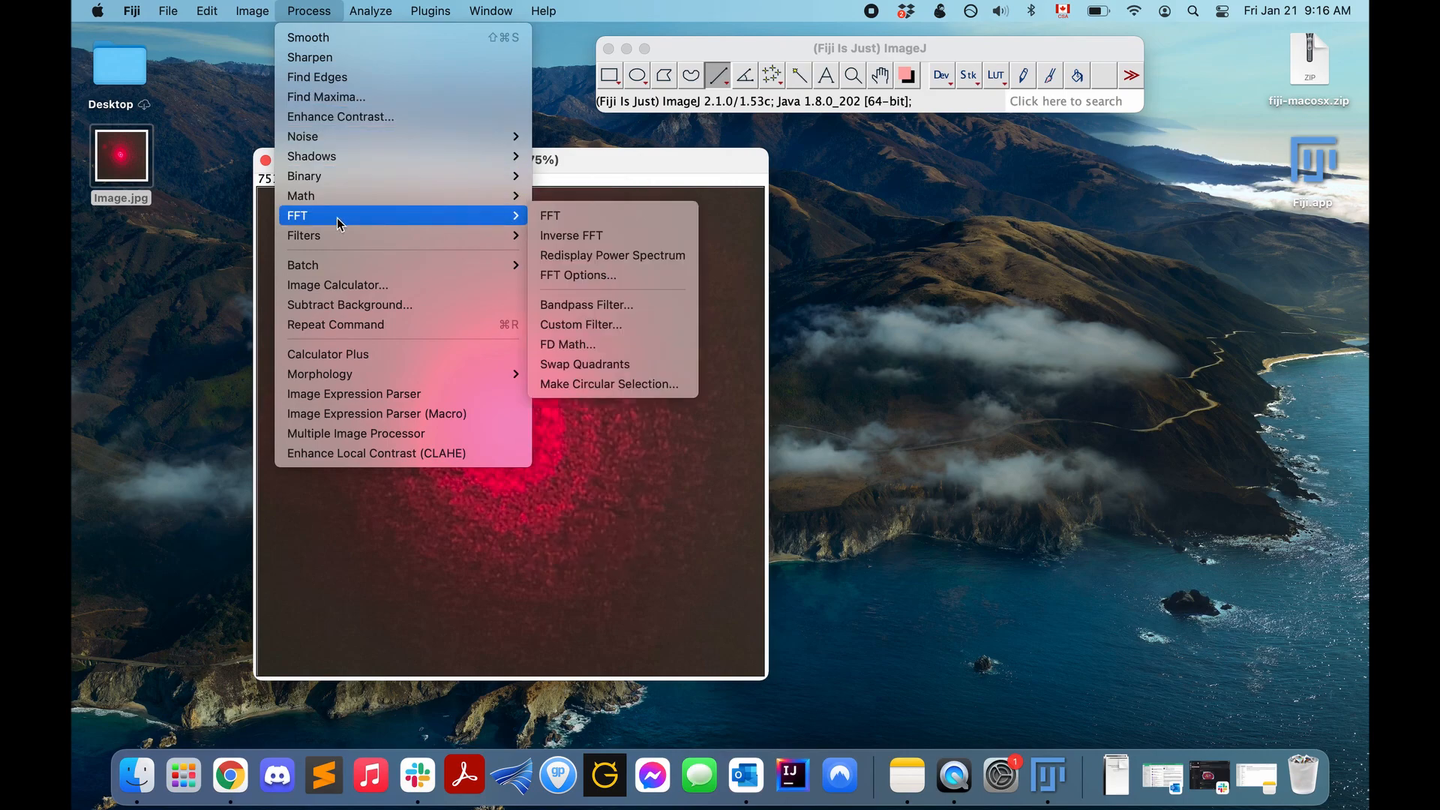
click(558, 216)
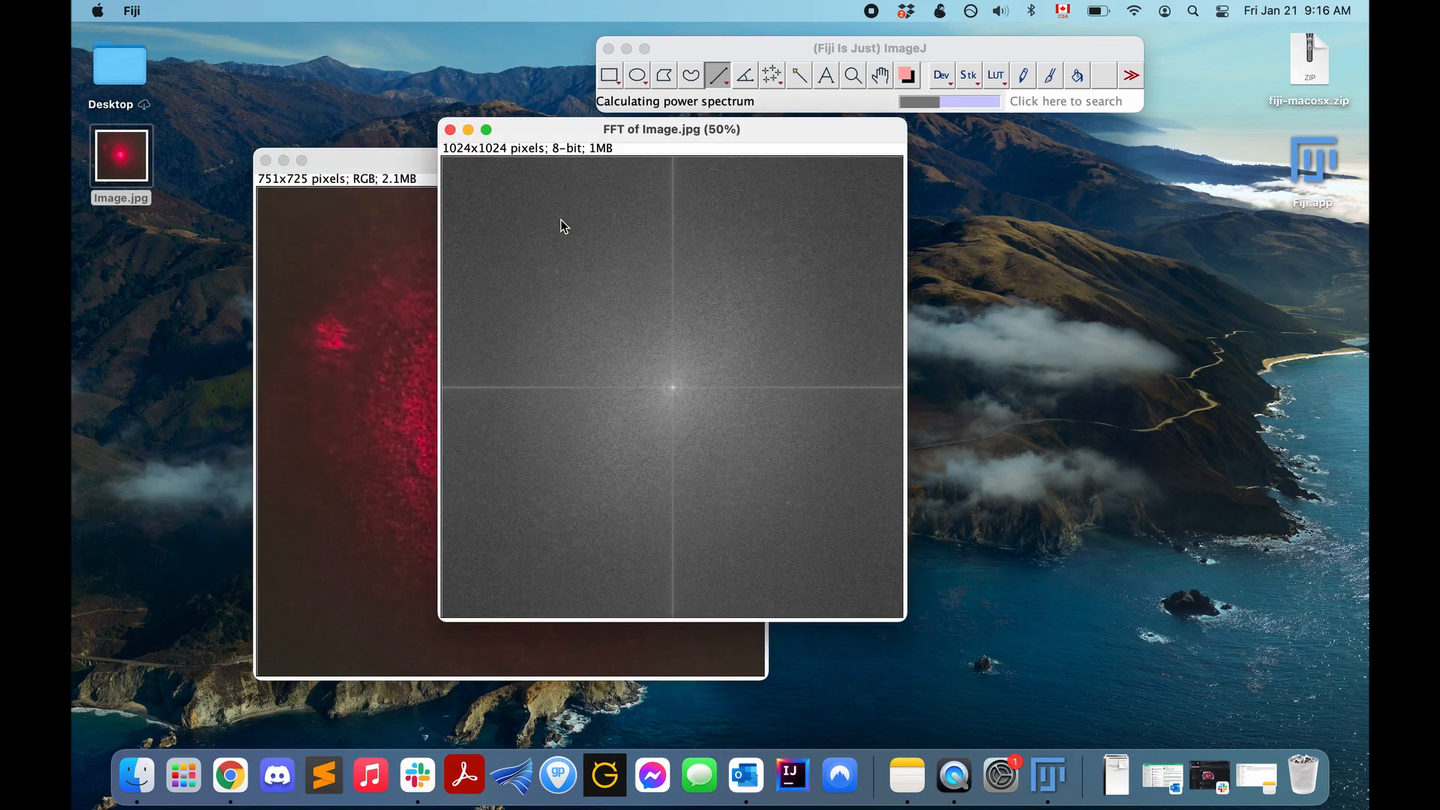
drag(595, 132, 949, 167)
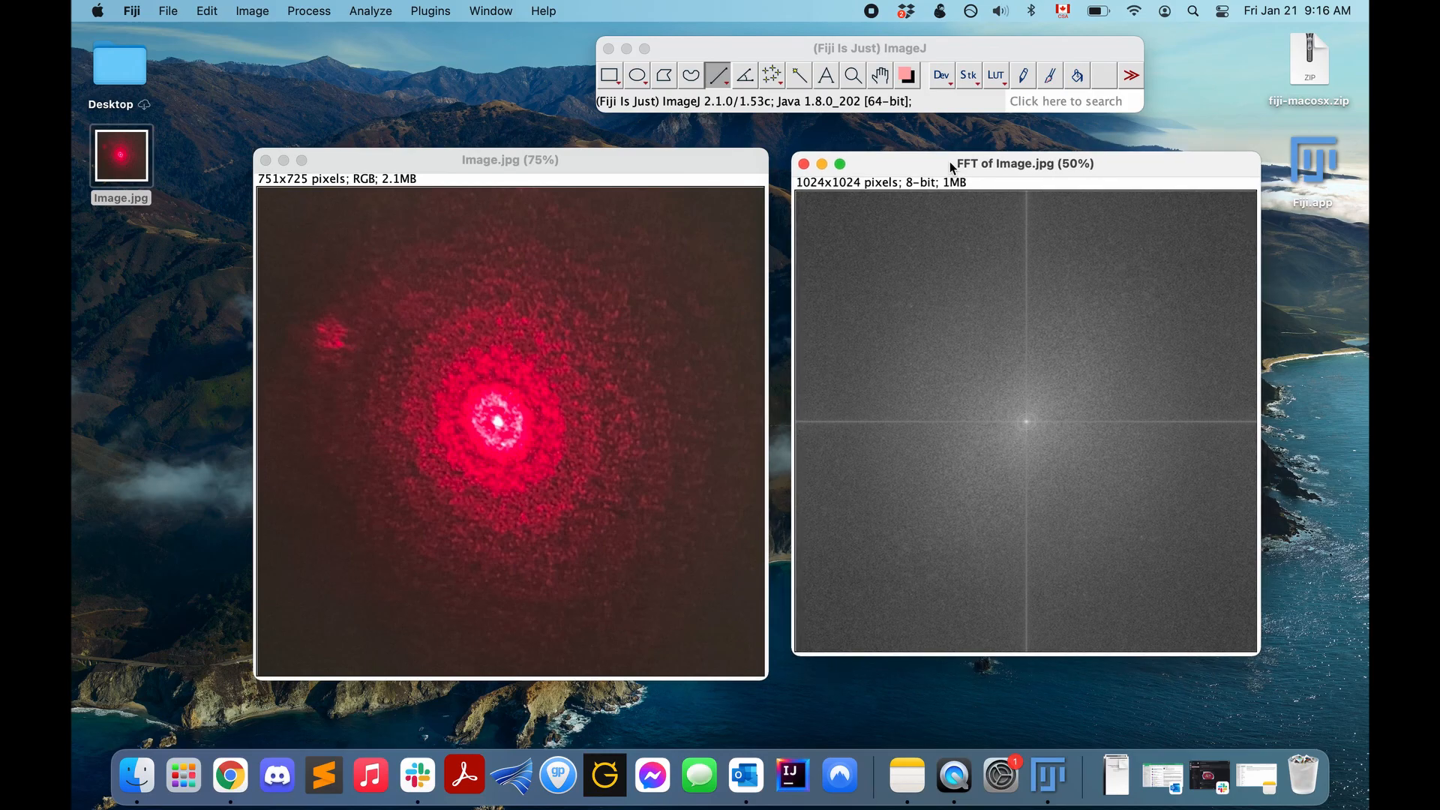
Compute the inverse FFT from the spectrum window and arrange the reconstructed image side by side with Image.jpg.
click(719, 161)
click(871, 162)
click(309, 10)
mouse_move(510, 236)
click(551, 235)
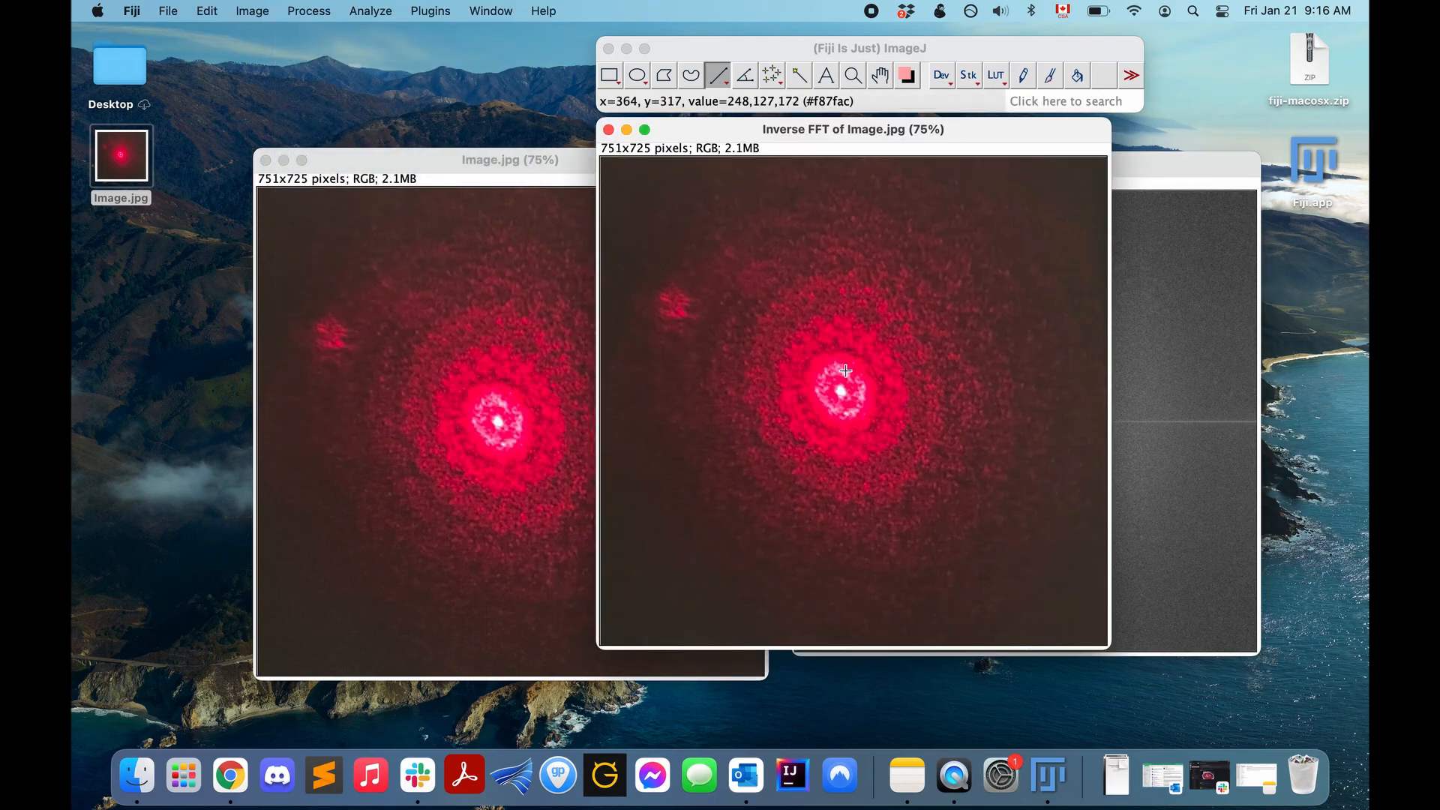
drag(777, 129, 887, 153)
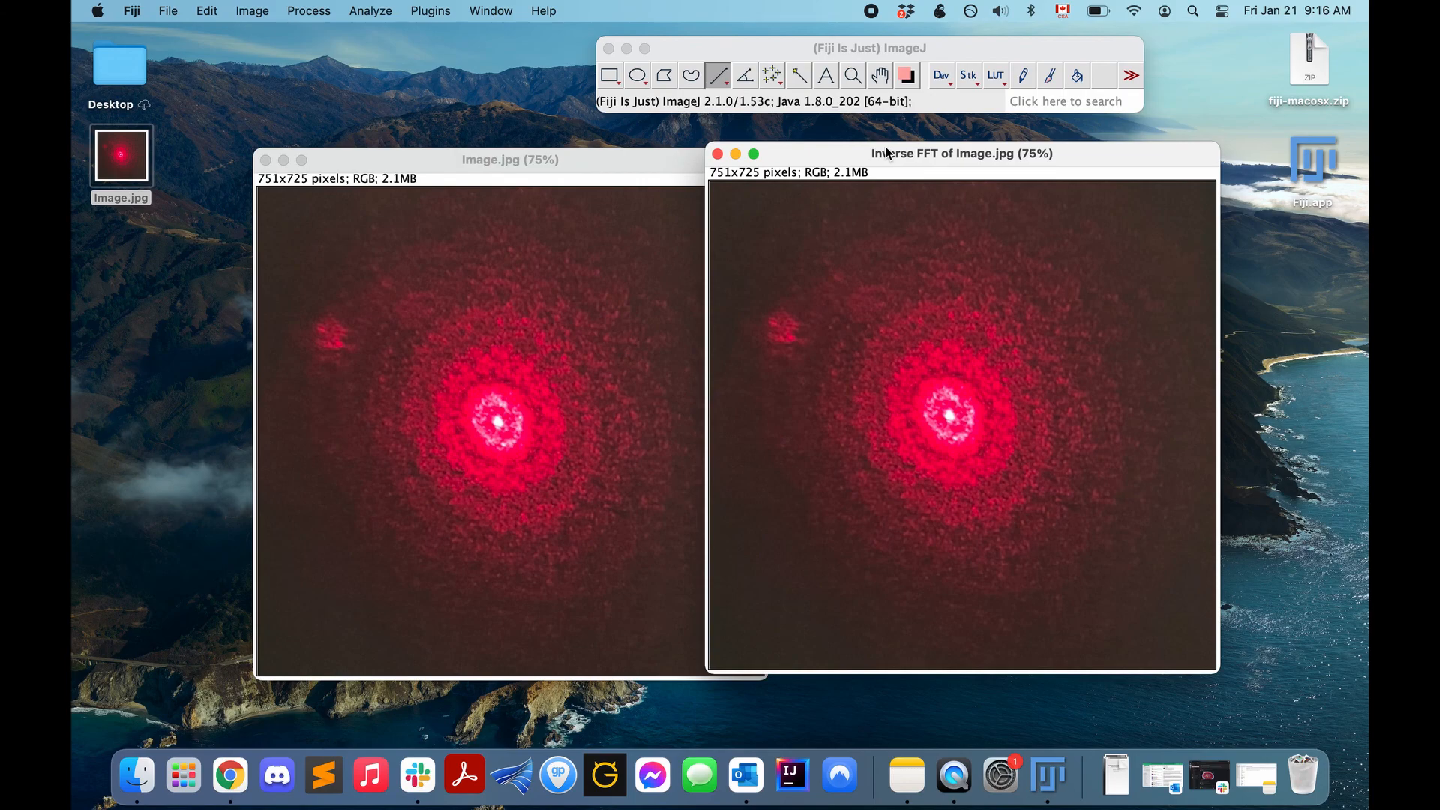
drag(592, 167, 521, 151)
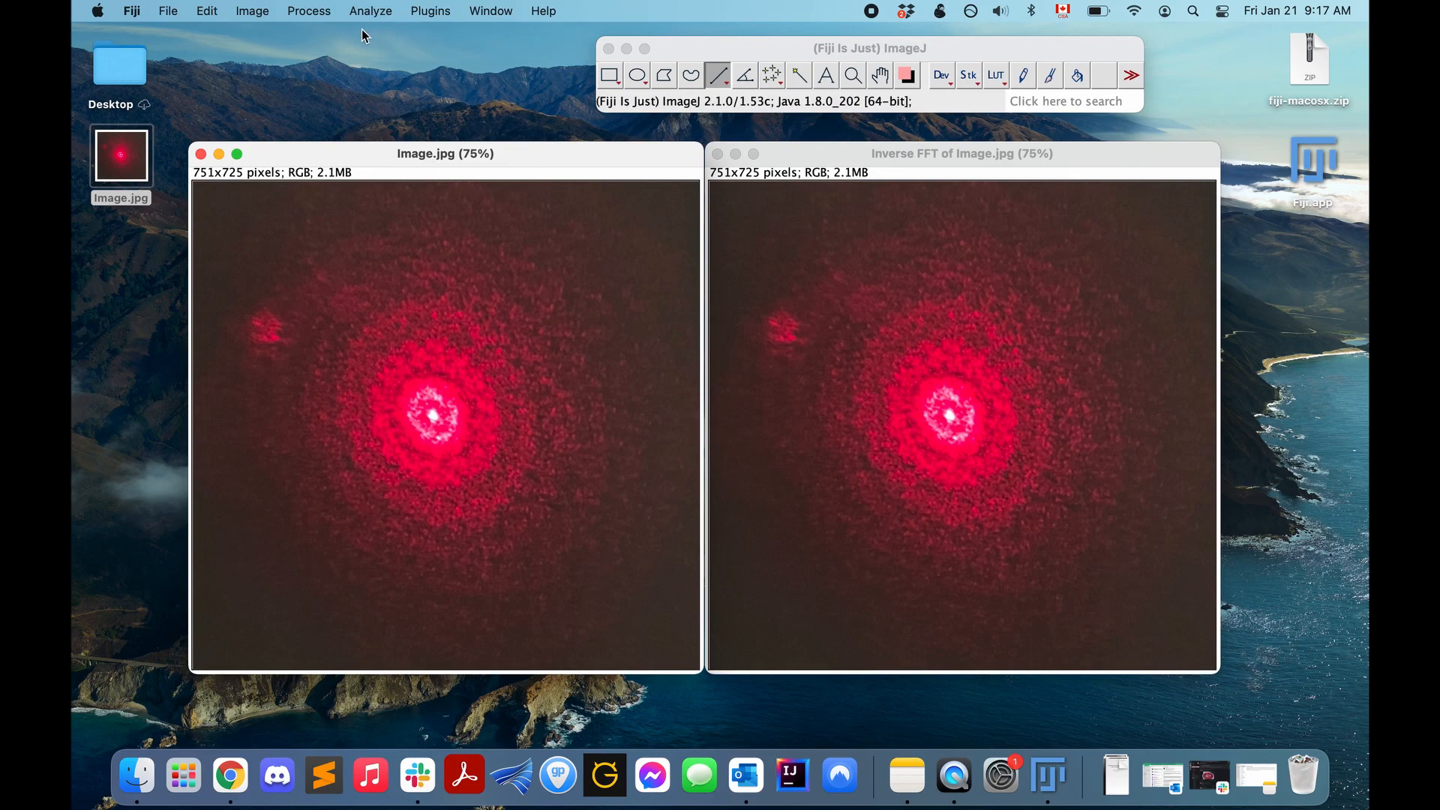
Open the Image Calculator with Image.jpg as the first image and Inverse FFT of Image.jpg as the second.
click(308, 10)
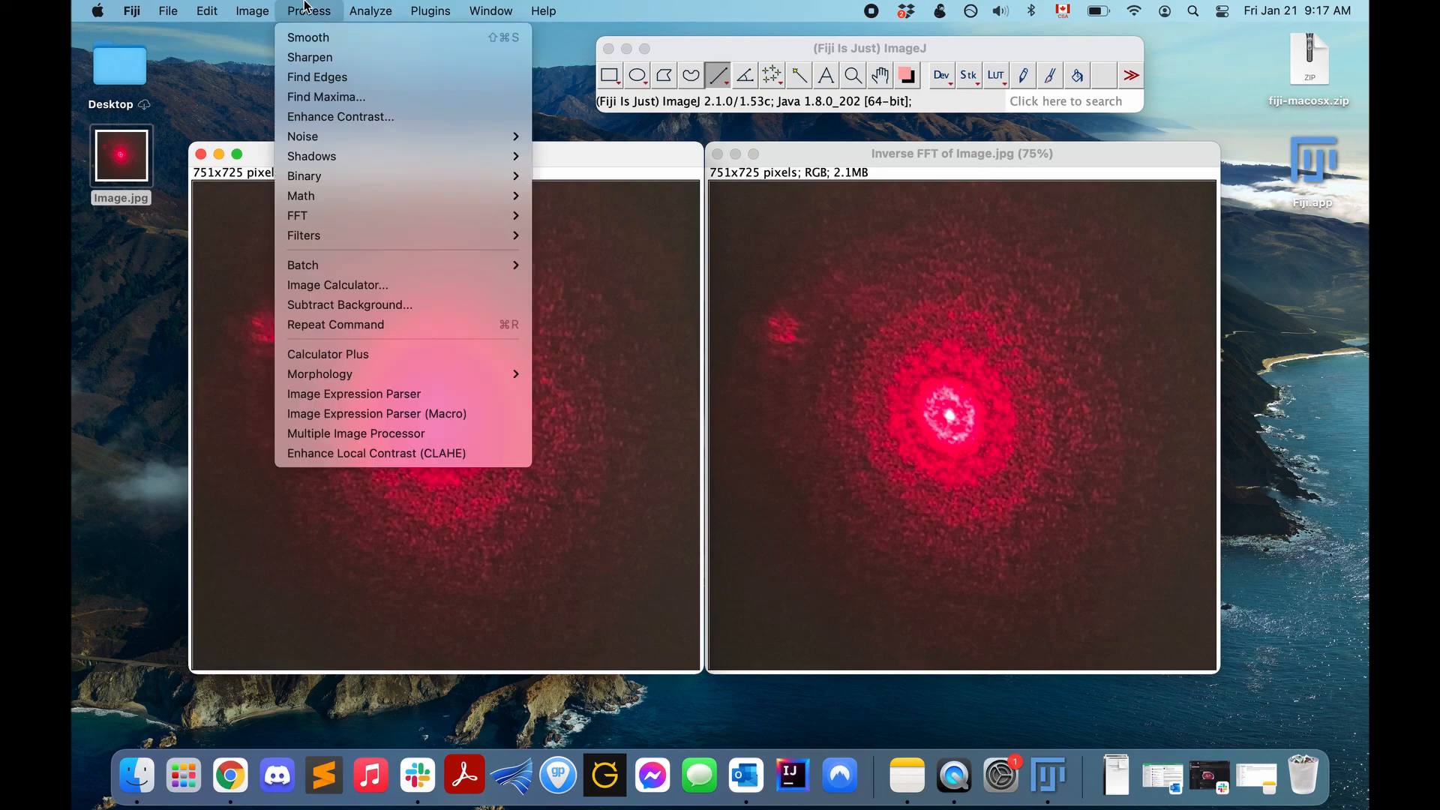
click(405, 286)
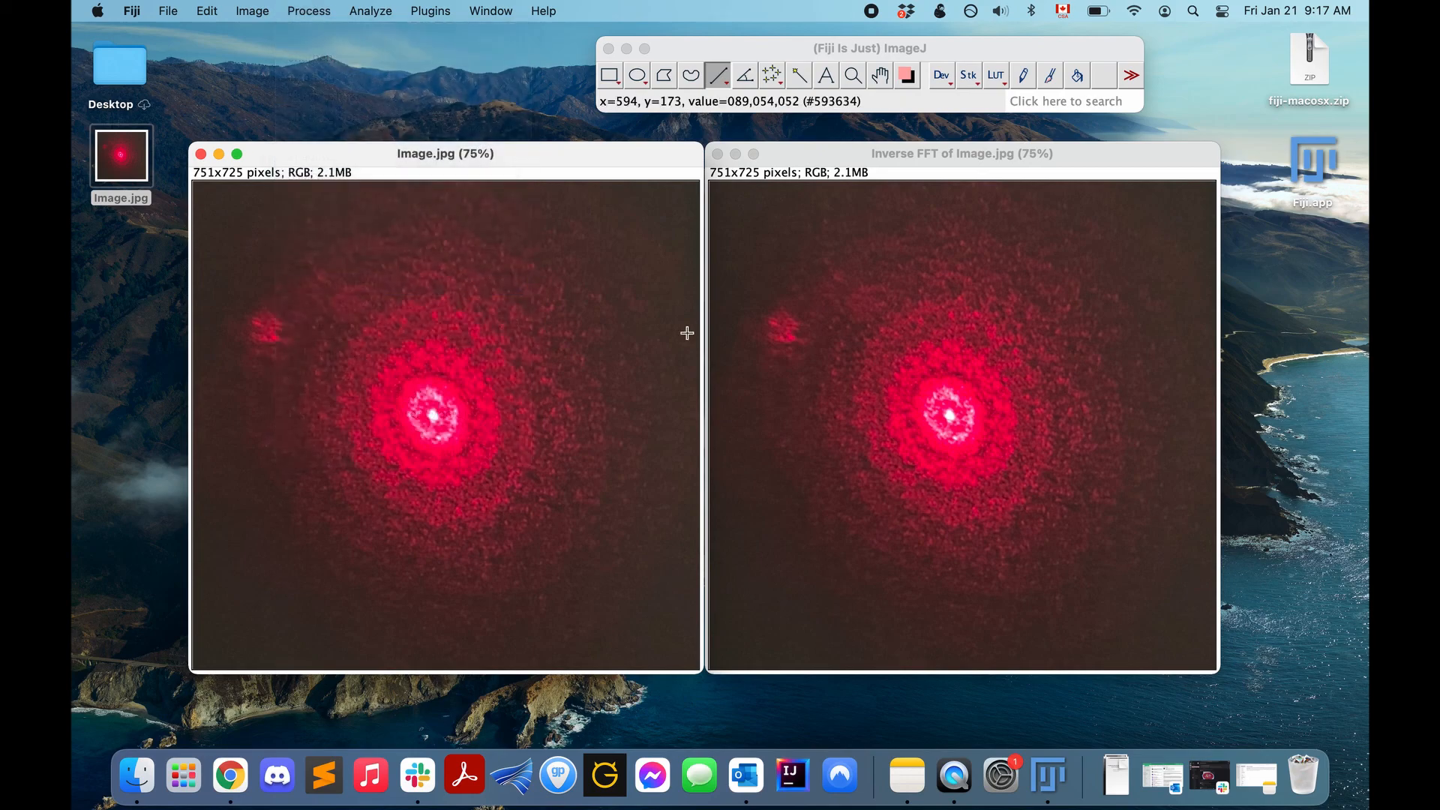
click(696, 195)
click(697, 197)
click(705, 256)
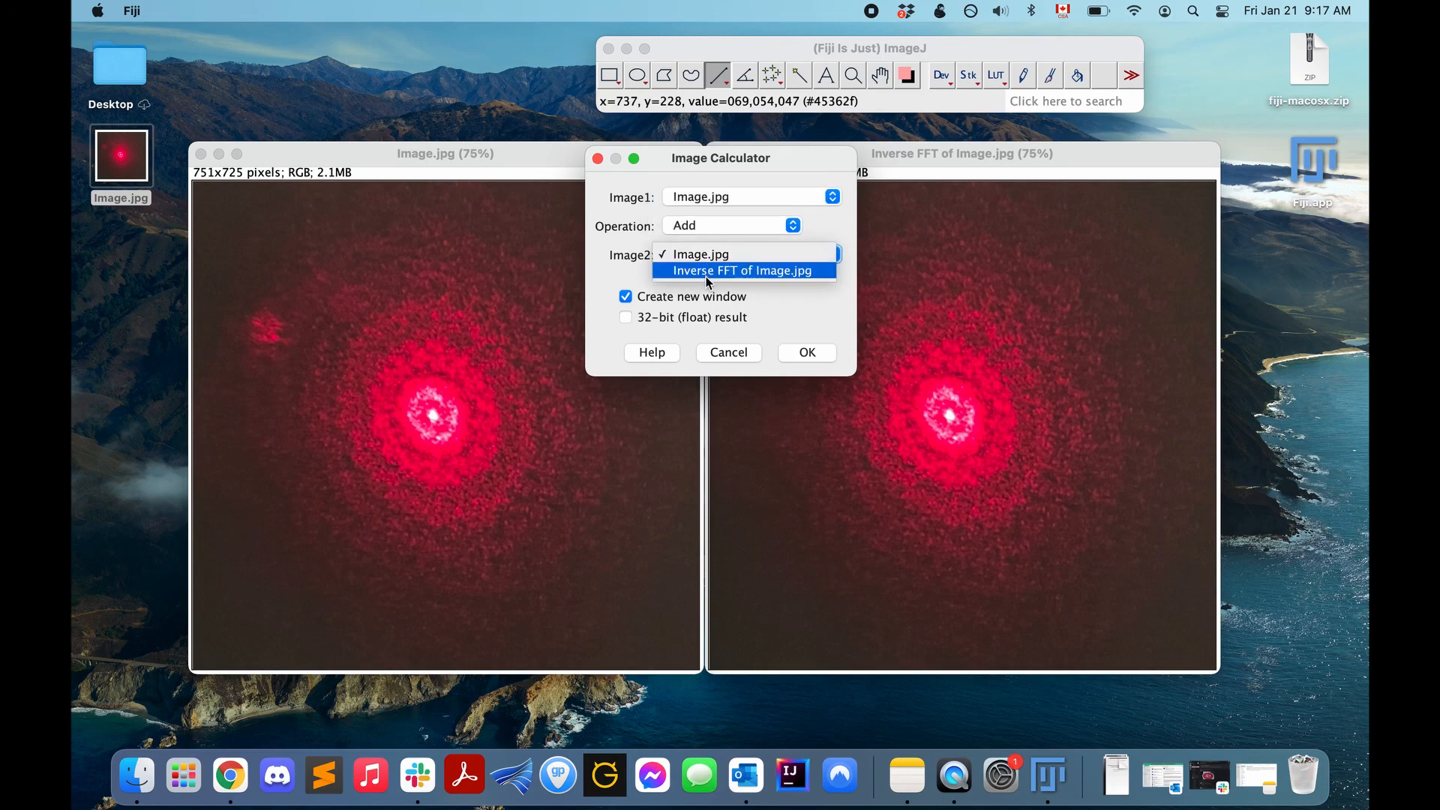
click(704, 272)
Subtract the second image from the first with a 32-bit (float) result in a new window.
click(709, 227)
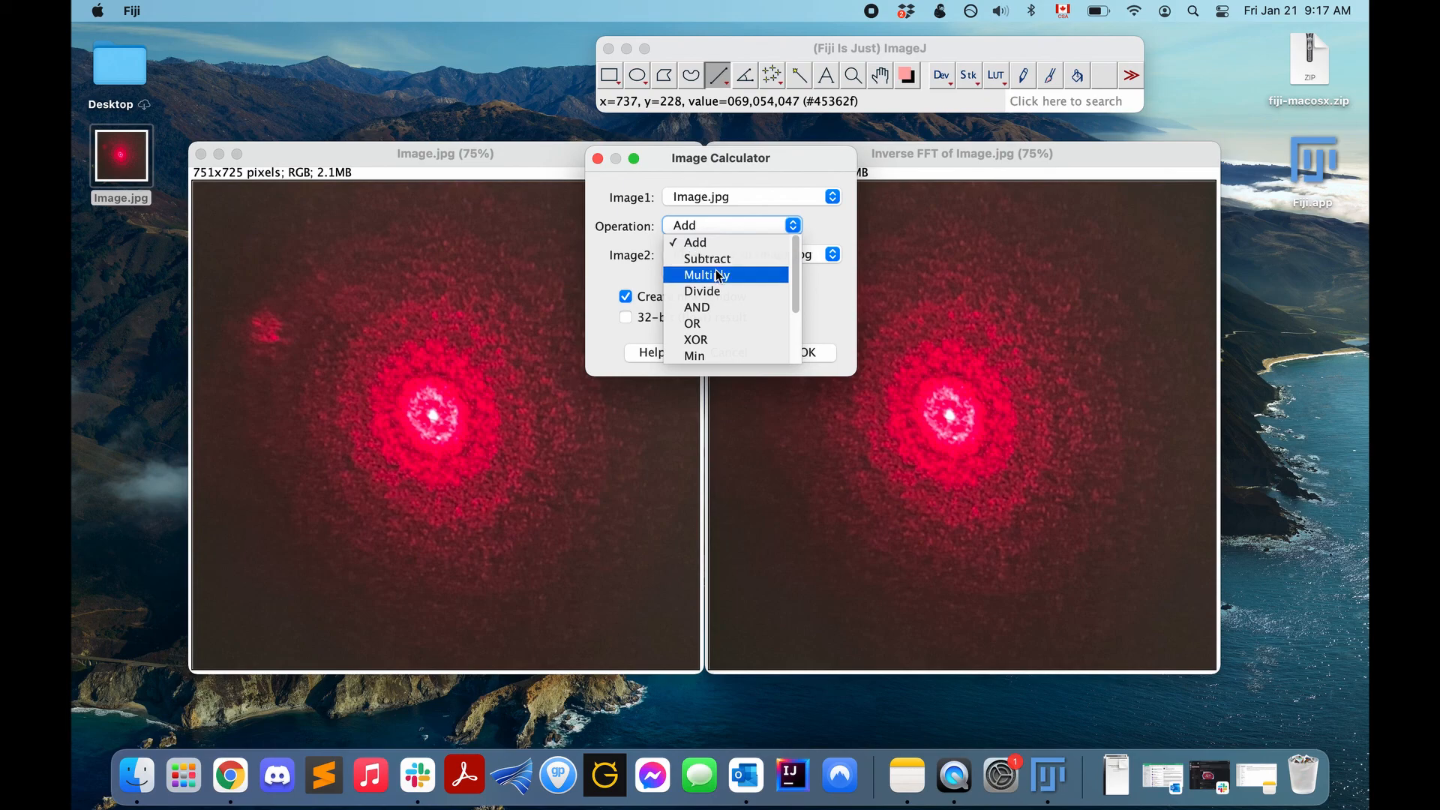
click(843, 292)
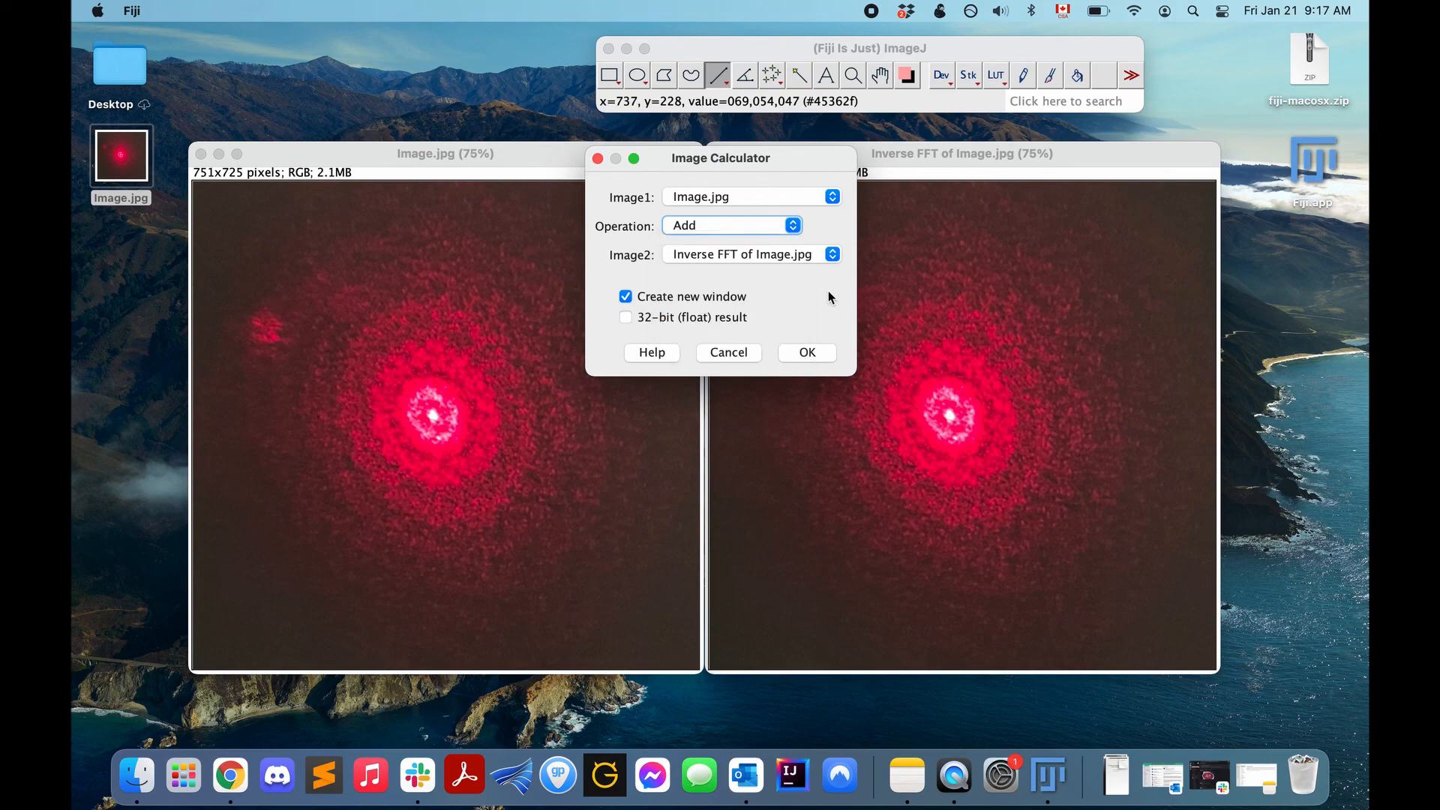
click(733, 321)
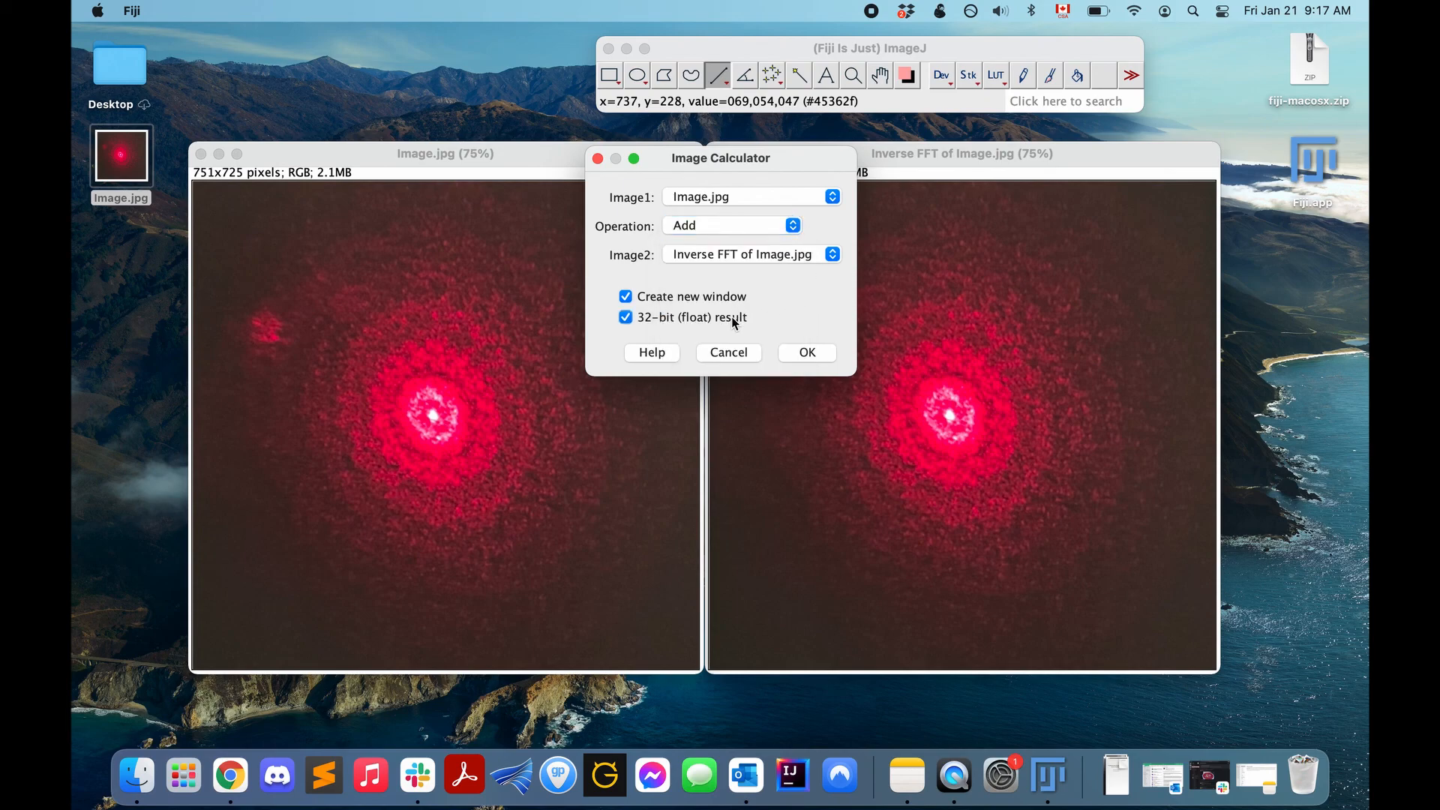
click(729, 229)
click(727, 255)
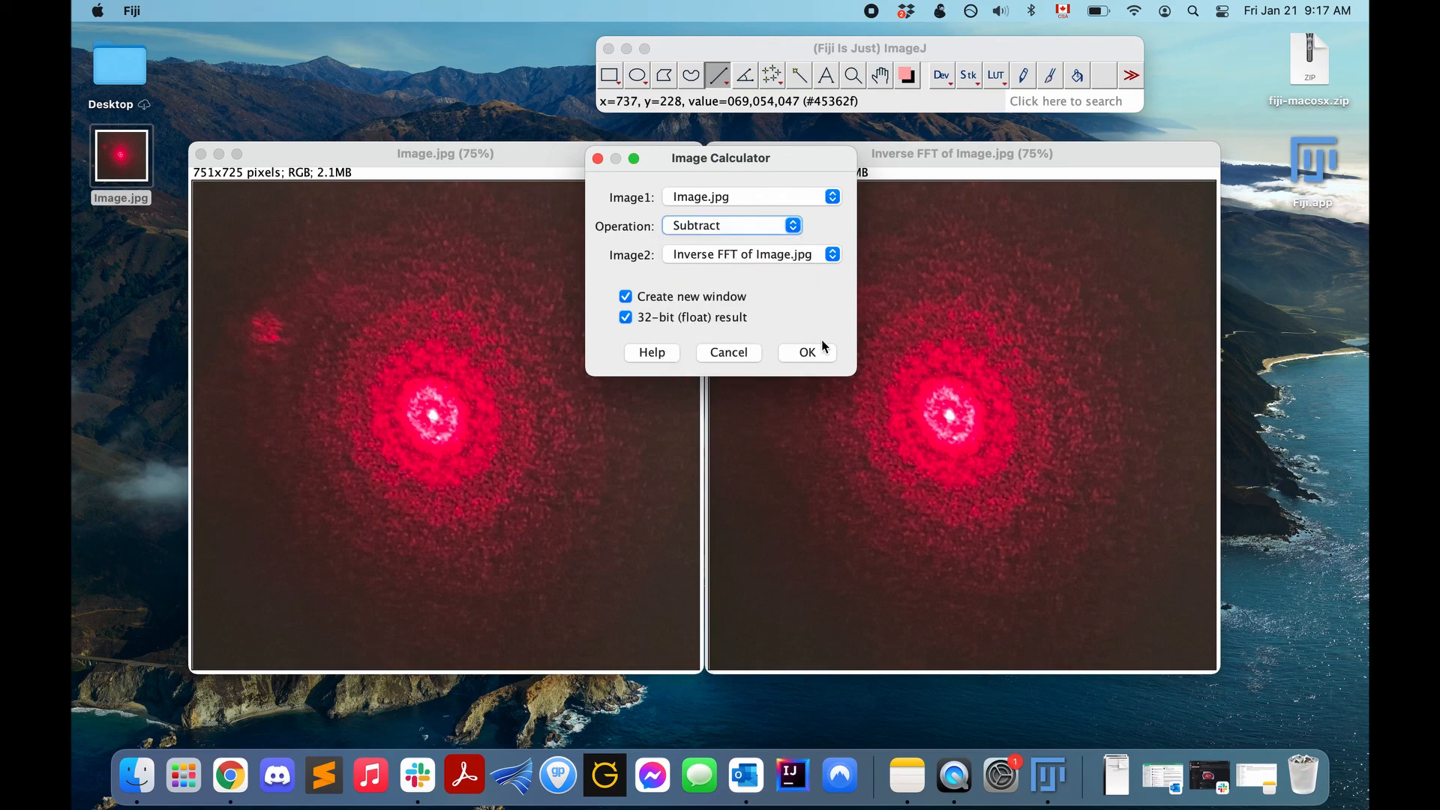
click(807, 352)
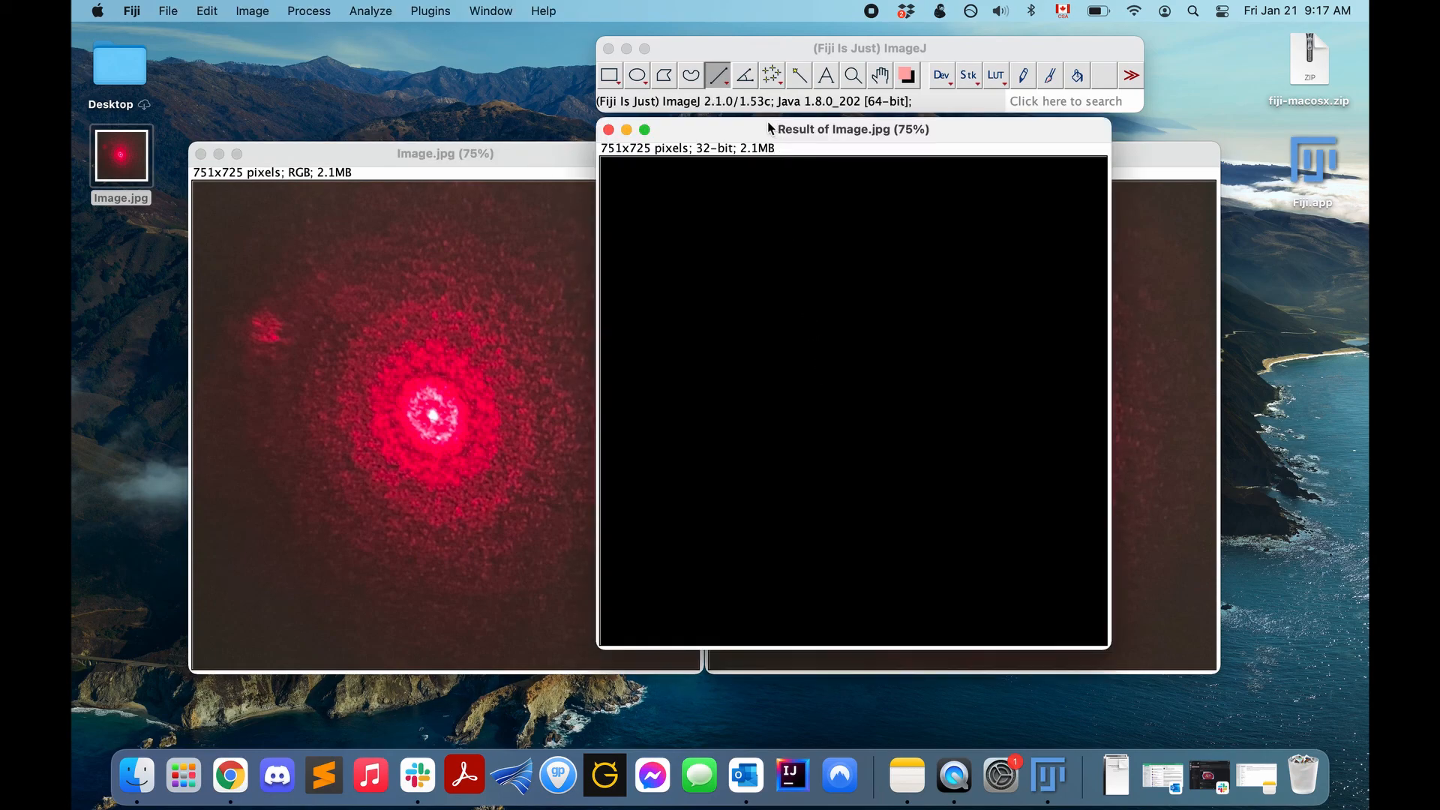
Move the subtraction result window over the two images, inspect its pixel values, and close it.
drag(765, 133, 608, 129)
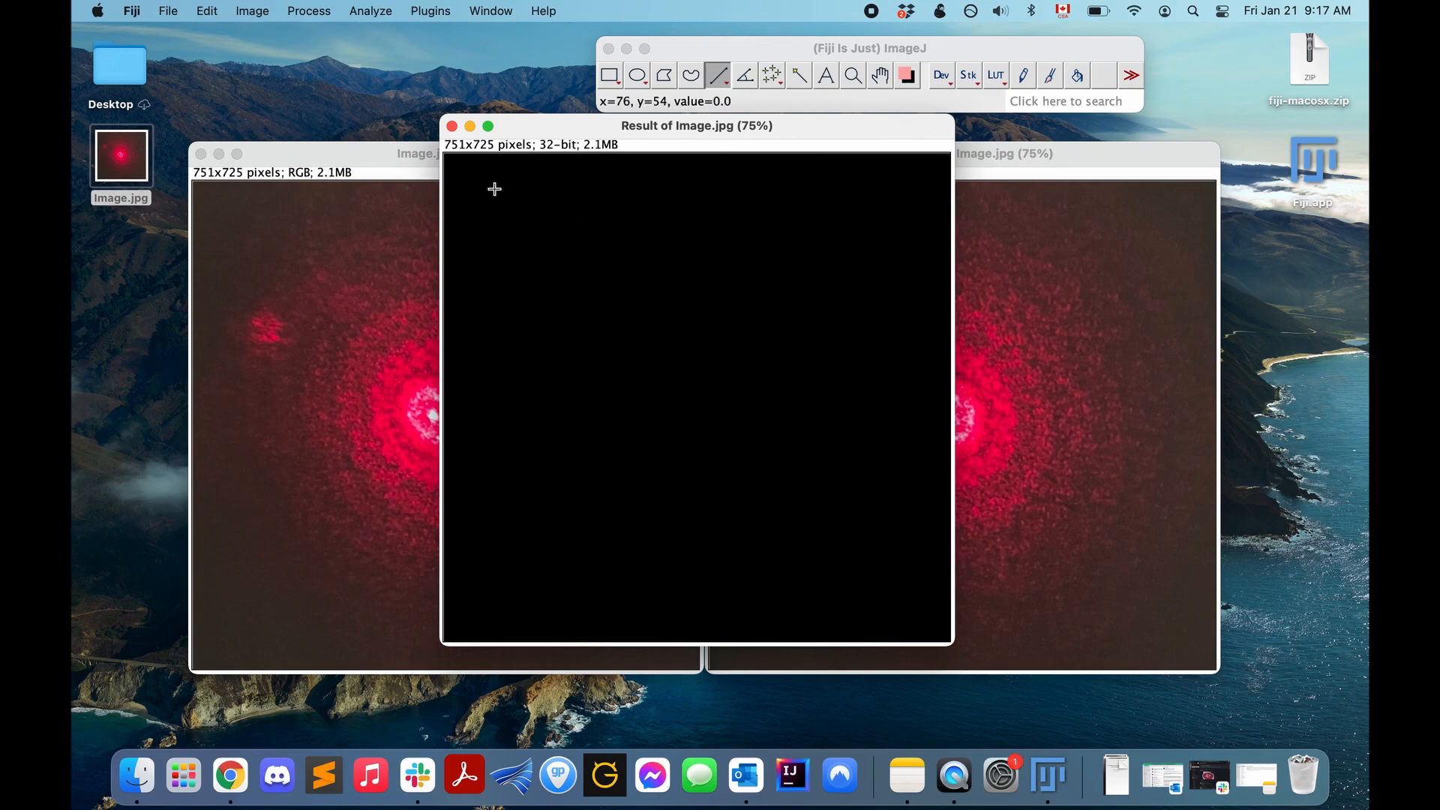
click(452, 125)
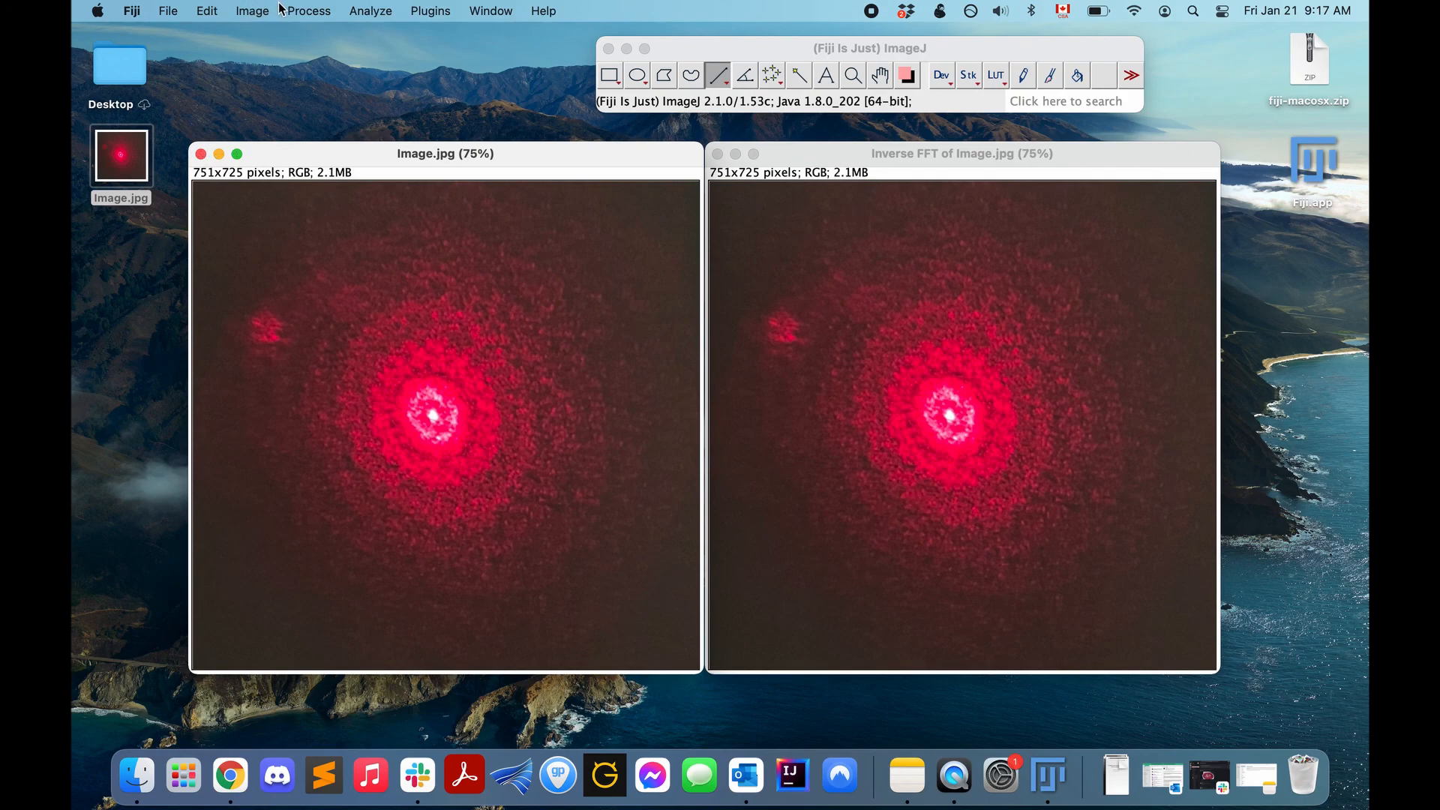
click(257, 10)
click(257, 10)
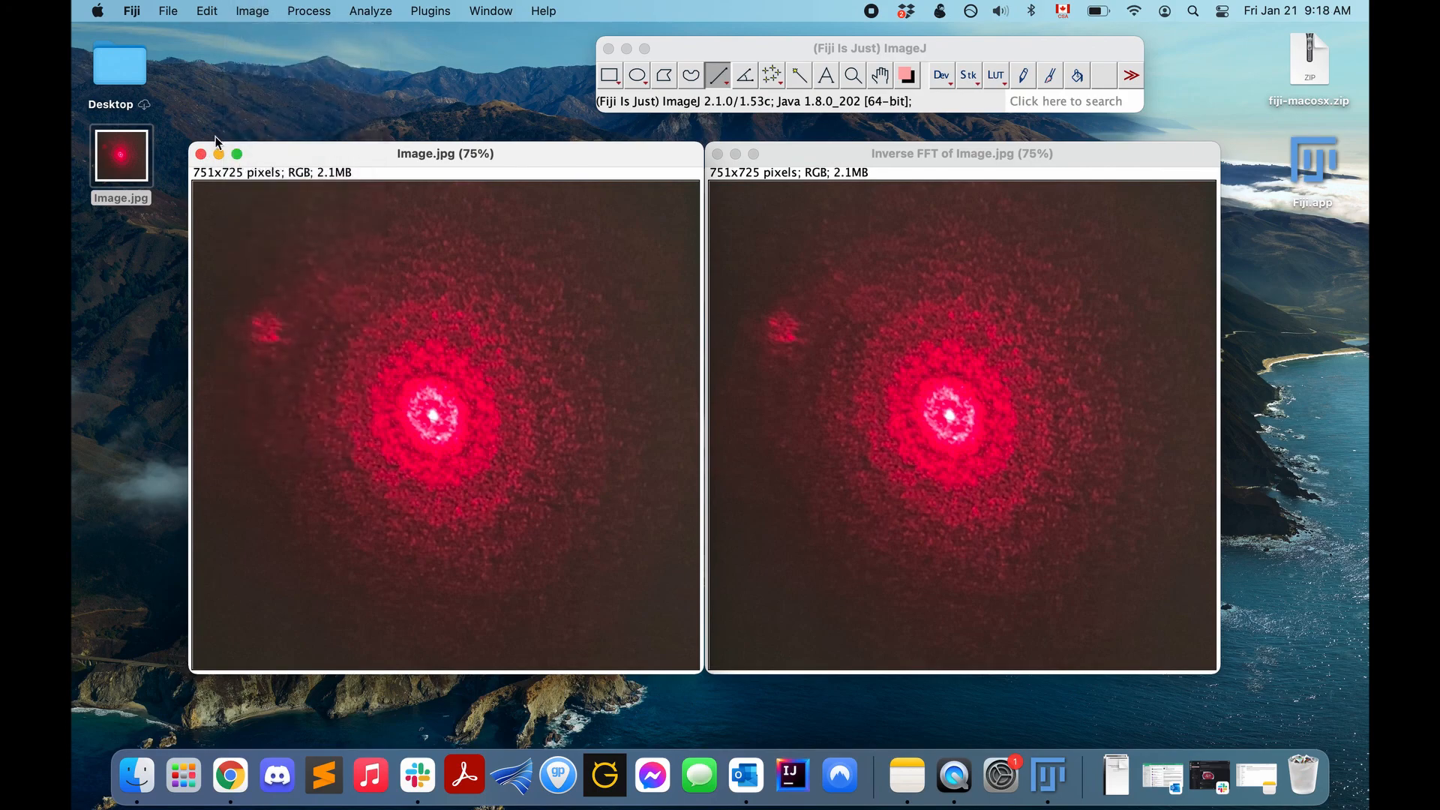